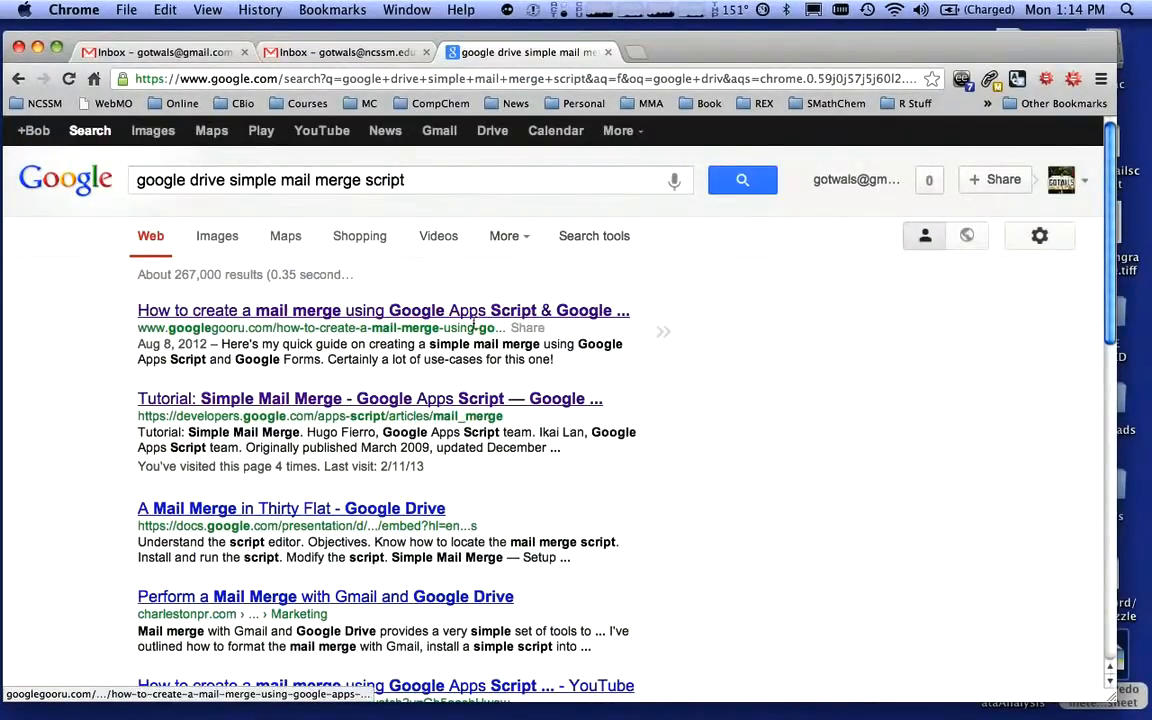
Open the Simple Mail Merge tutorial, go to Section 1 and open its spreadsheet template
click(342, 400)
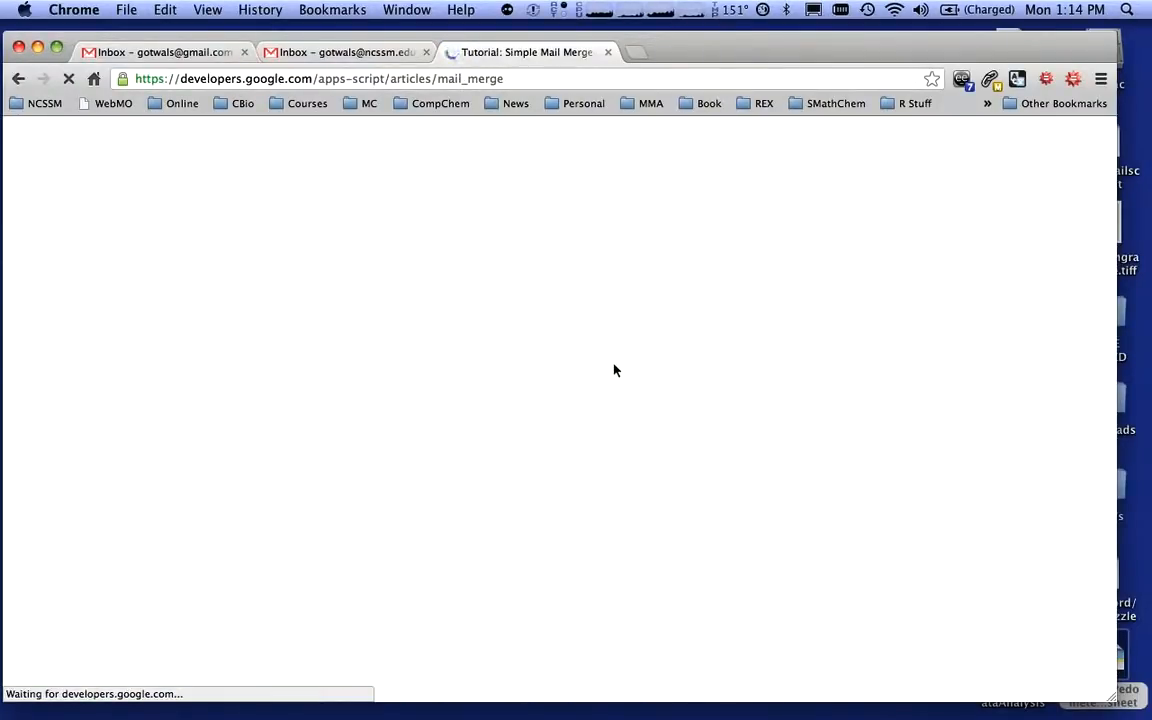
scroll(614, 370, down, 5)
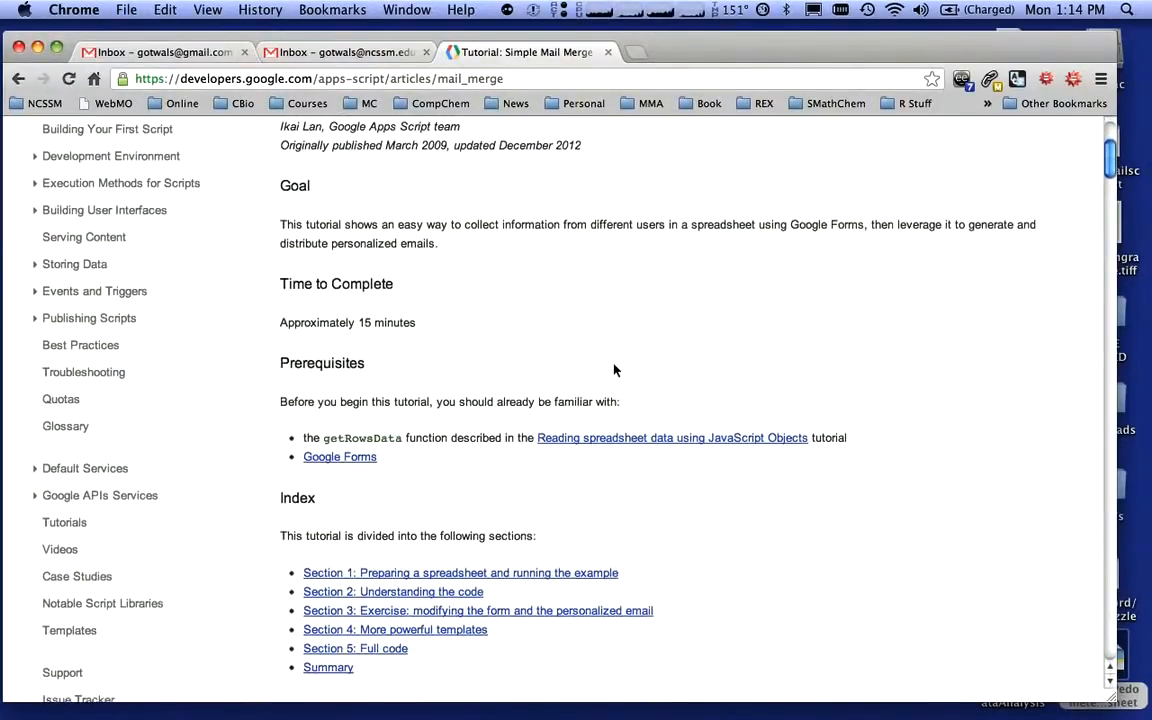
click(467, 580)
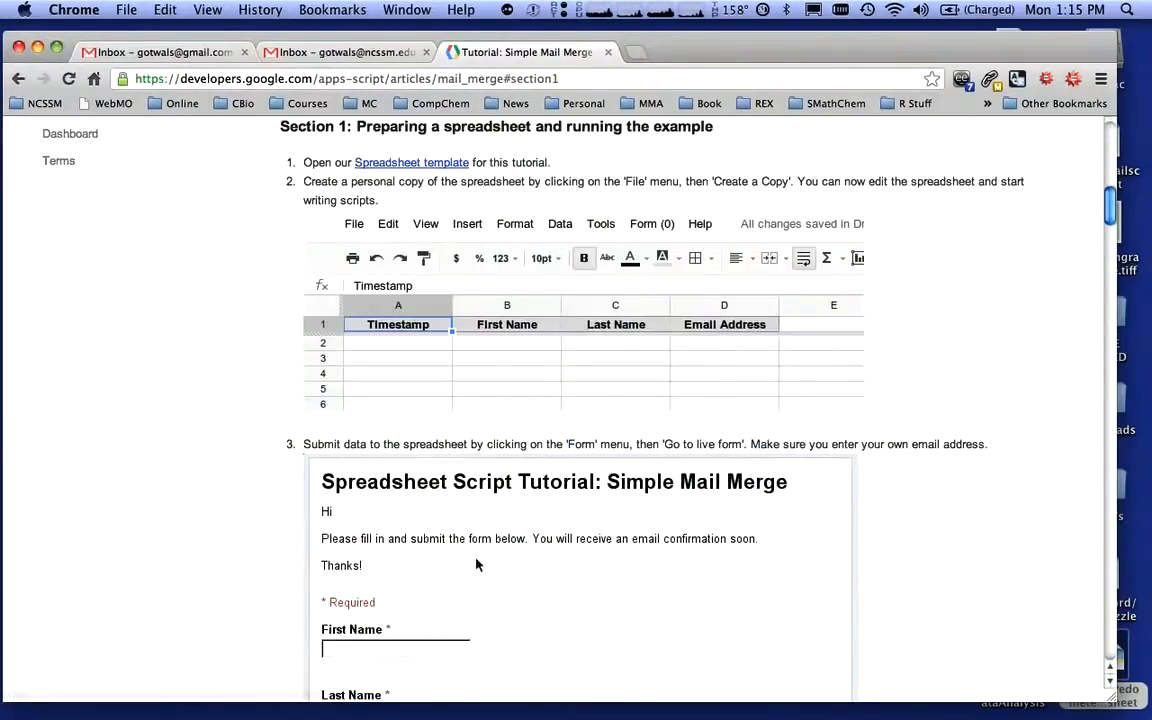
scroll(515, 388, up, 3)
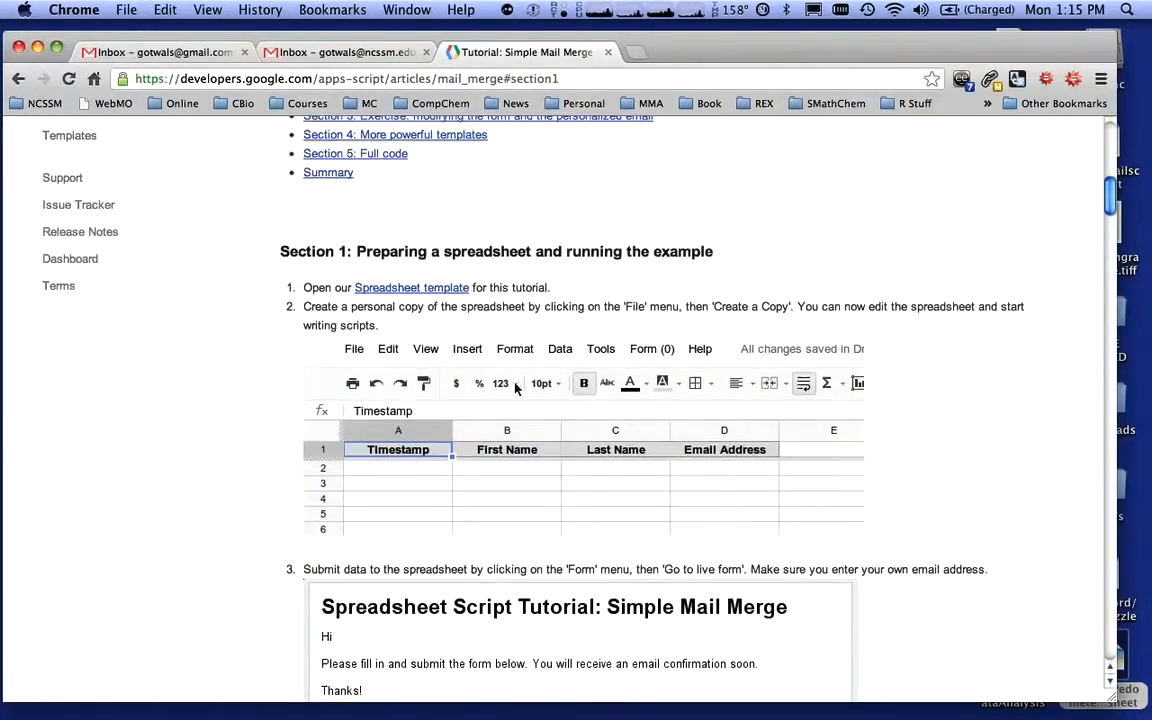
click(420, 293)
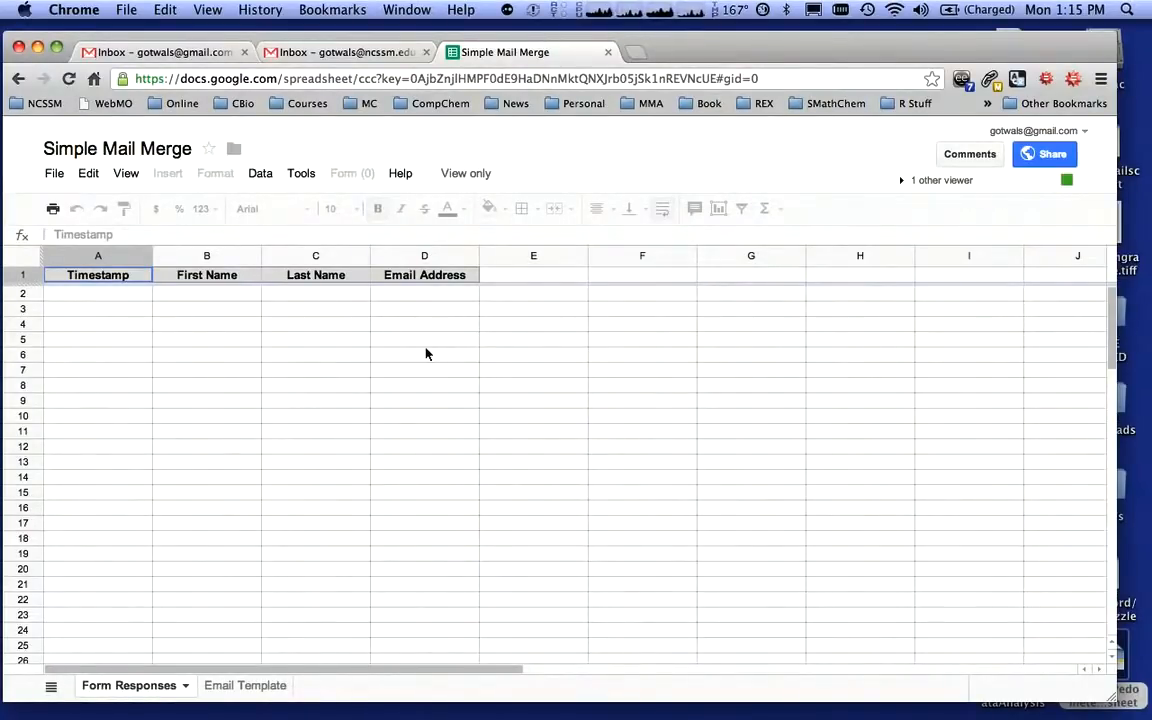
Make a copy of the spreadsheet named "Copy of Simple Mail Merge"
click(54, 173)
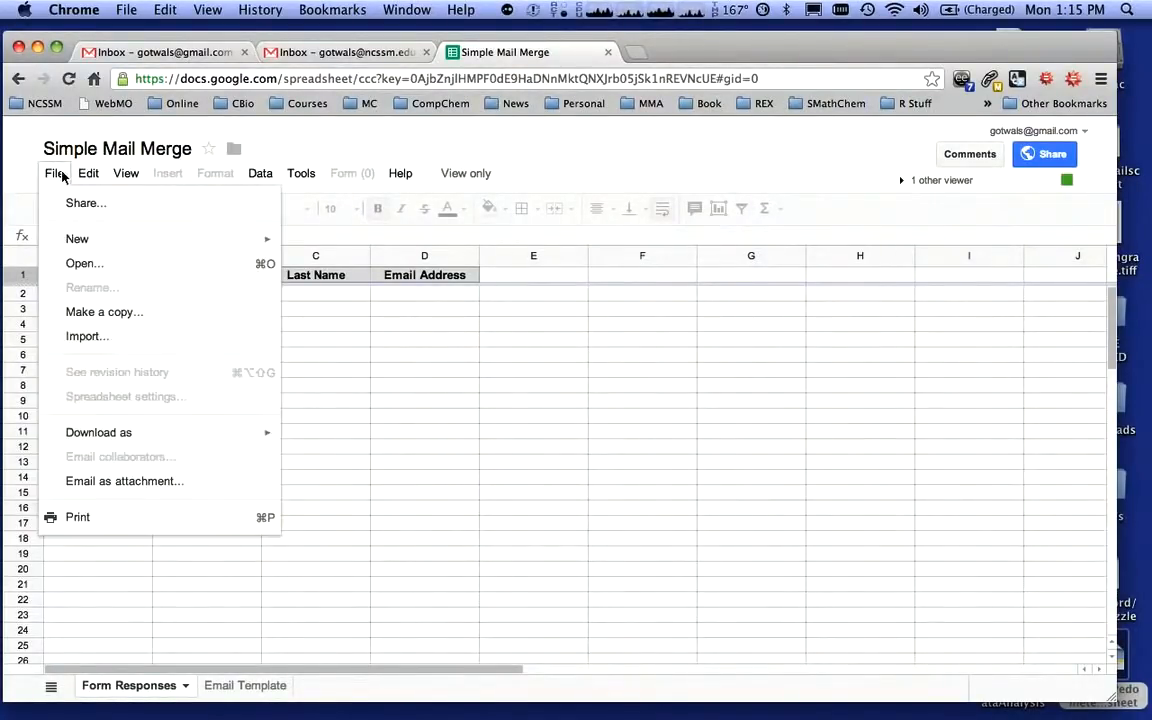
click(107, 313)
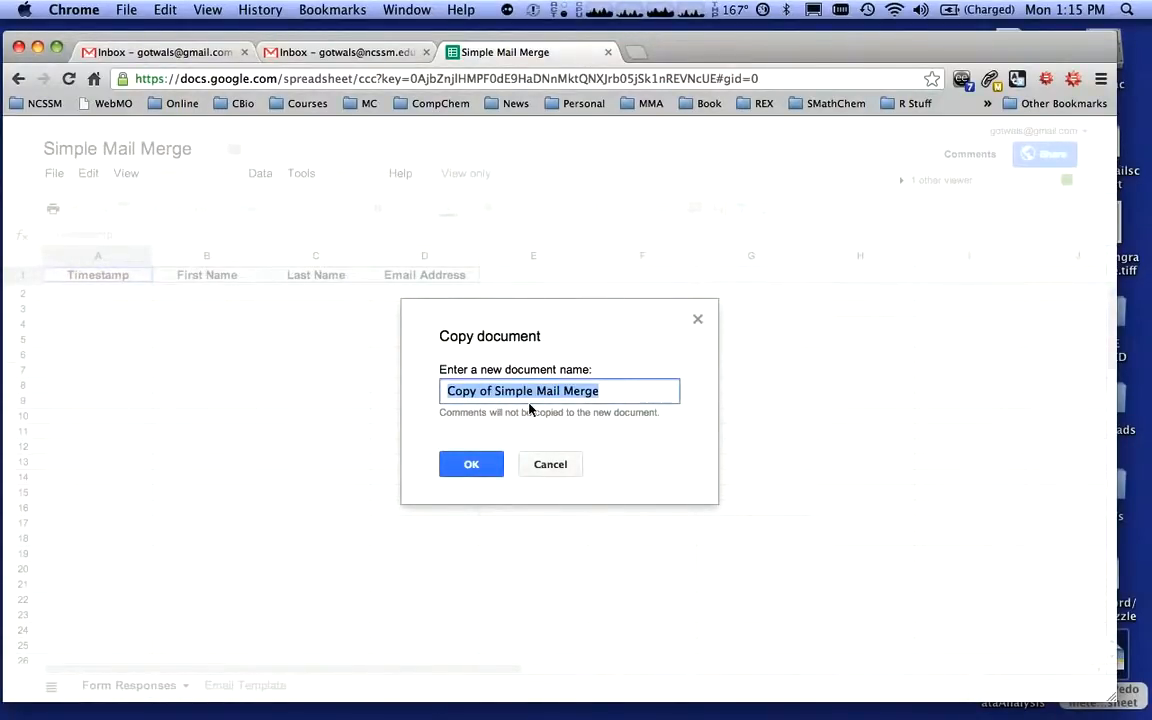
click(476, 469)
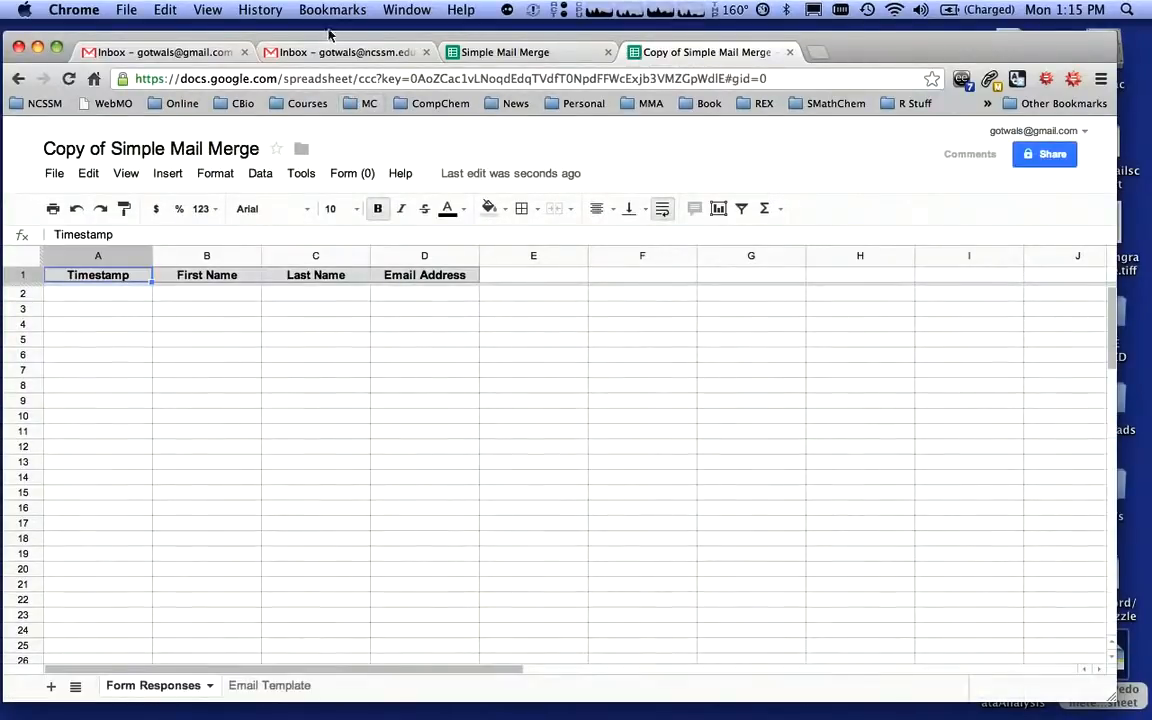
Open the copy's live form, submit a response with a first name, last name and the user's e-mail address, then close the form tab
click(350, 174)
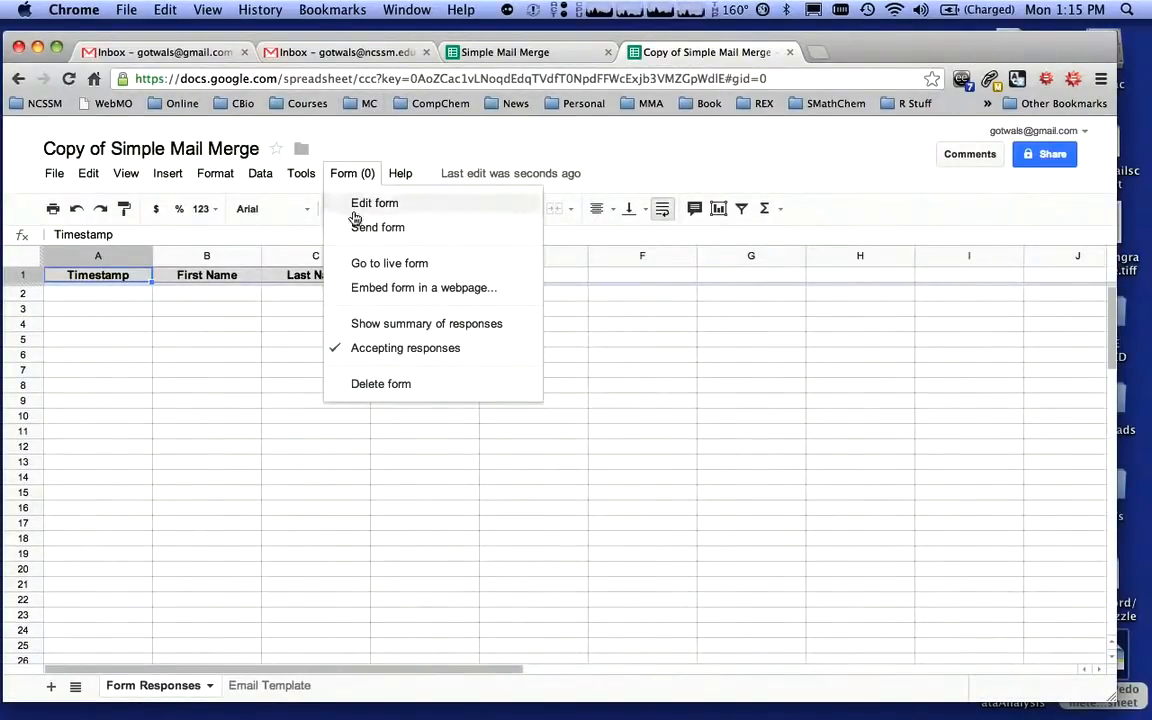
click(381, 263)
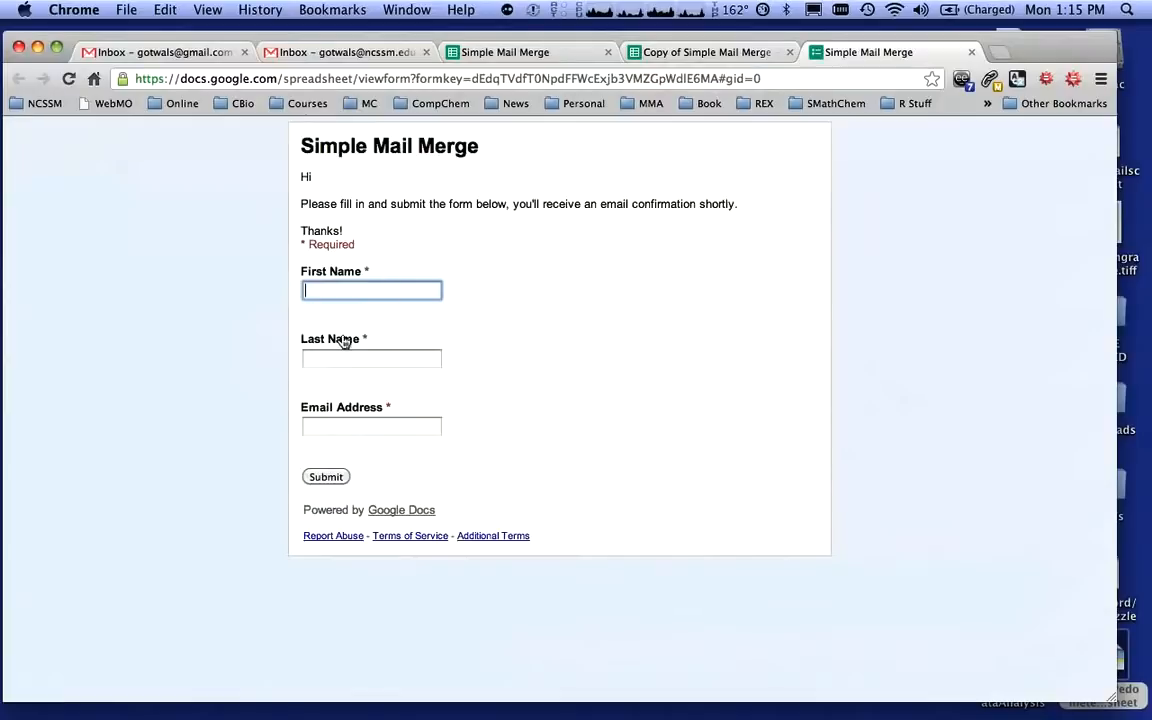
text(Bob)
key(Tab)
text(GotWALS)
key(BackSpace)
key(BackSpace)
key(BackSpace)
key(BackSpace)
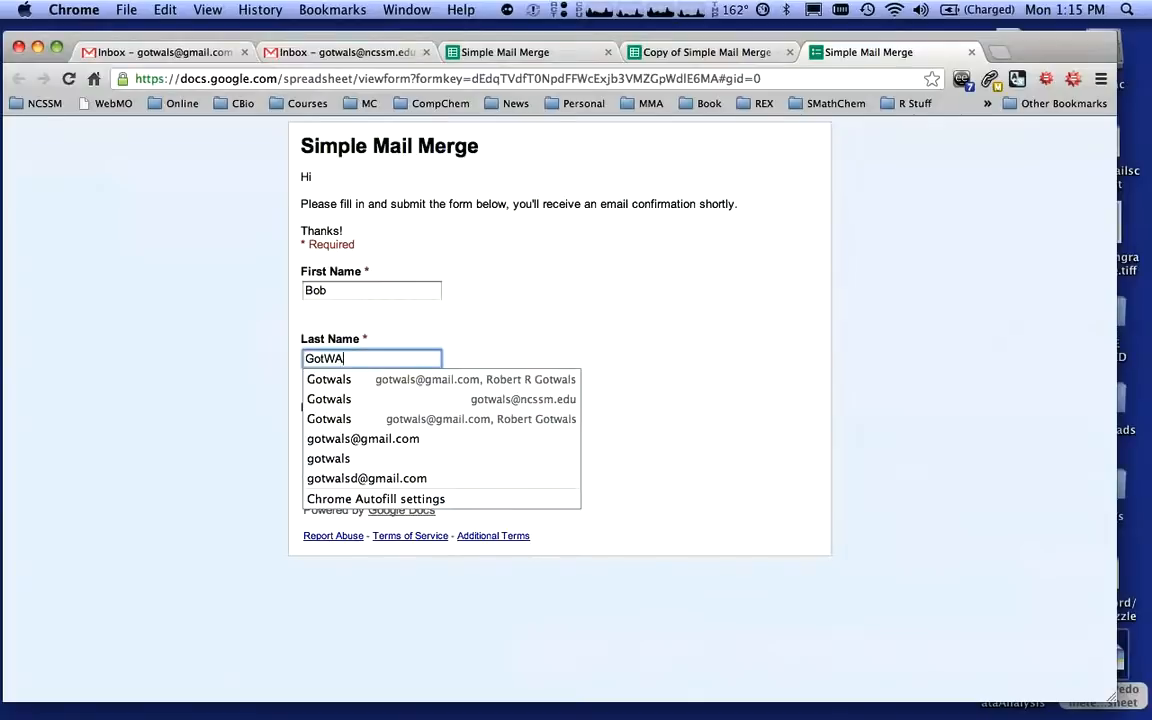
text(wals)
key(Tab)
text(gotwals)
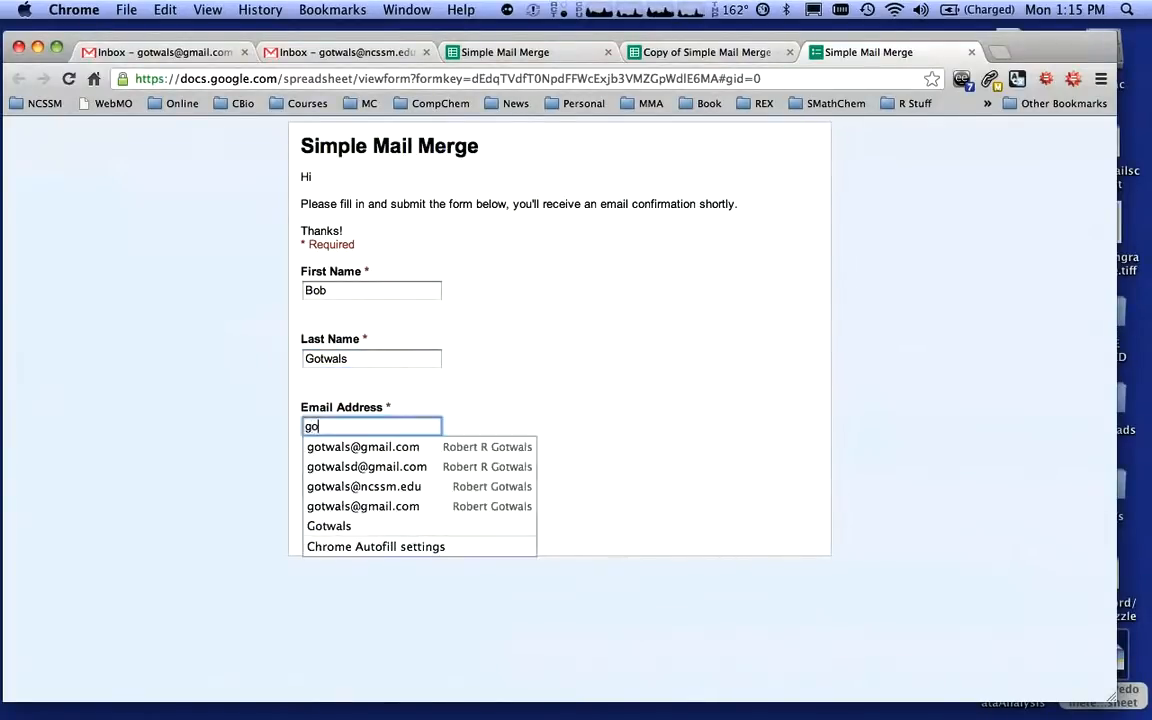
click(375, 450)
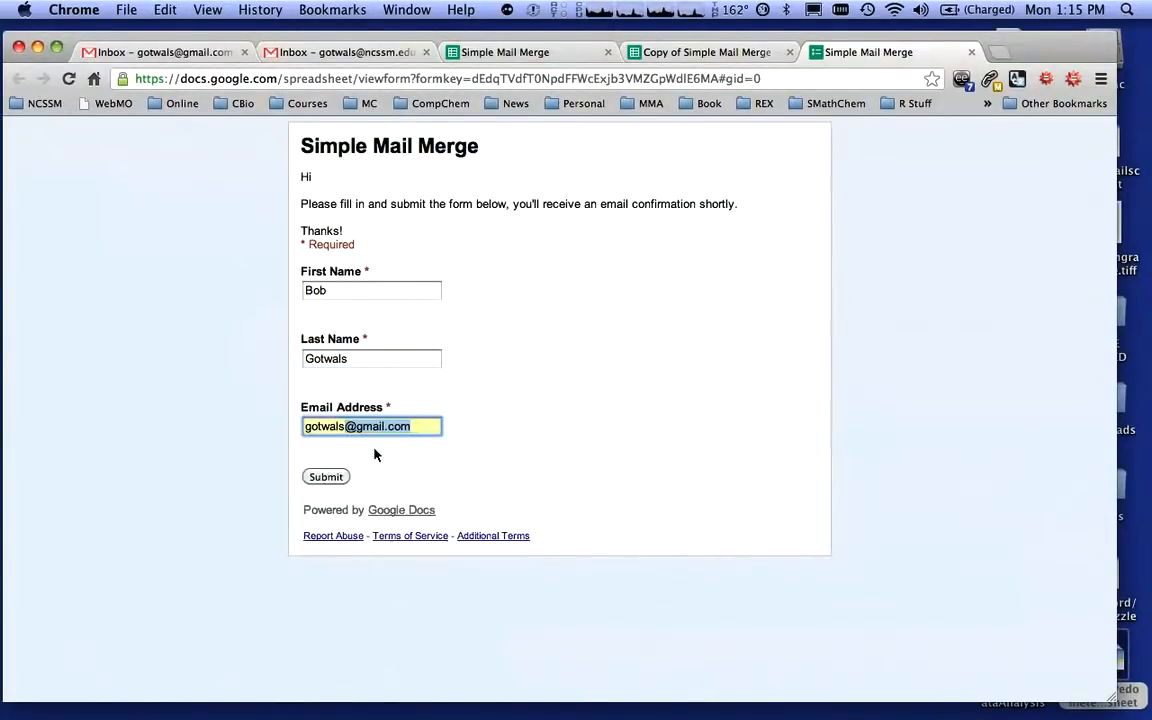
click(334, 477)
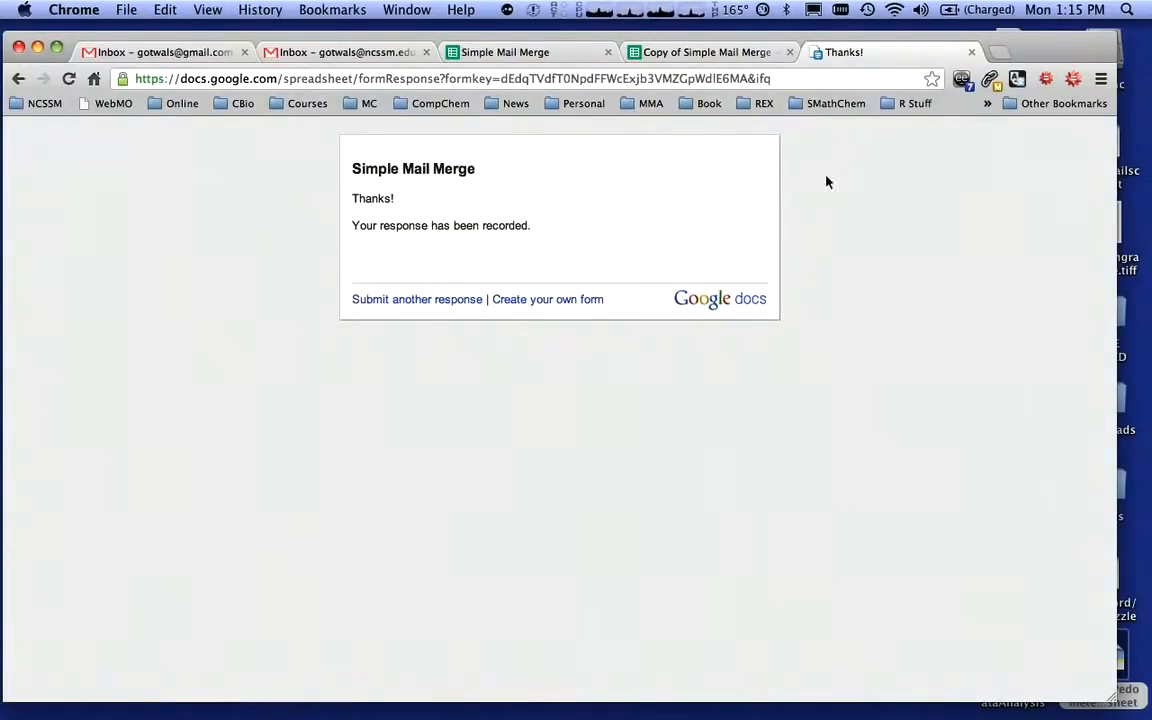
click(974, 53)
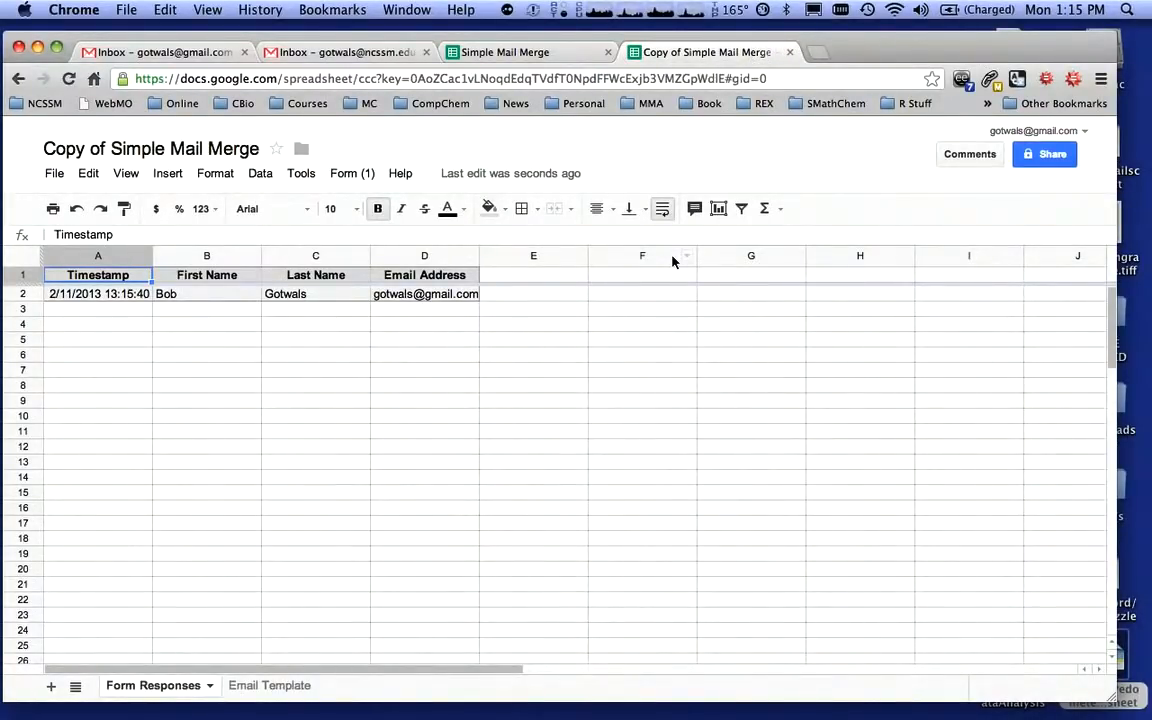
Open the script editor and change the column count in the data range's getRange call to 7
click(302, 174)
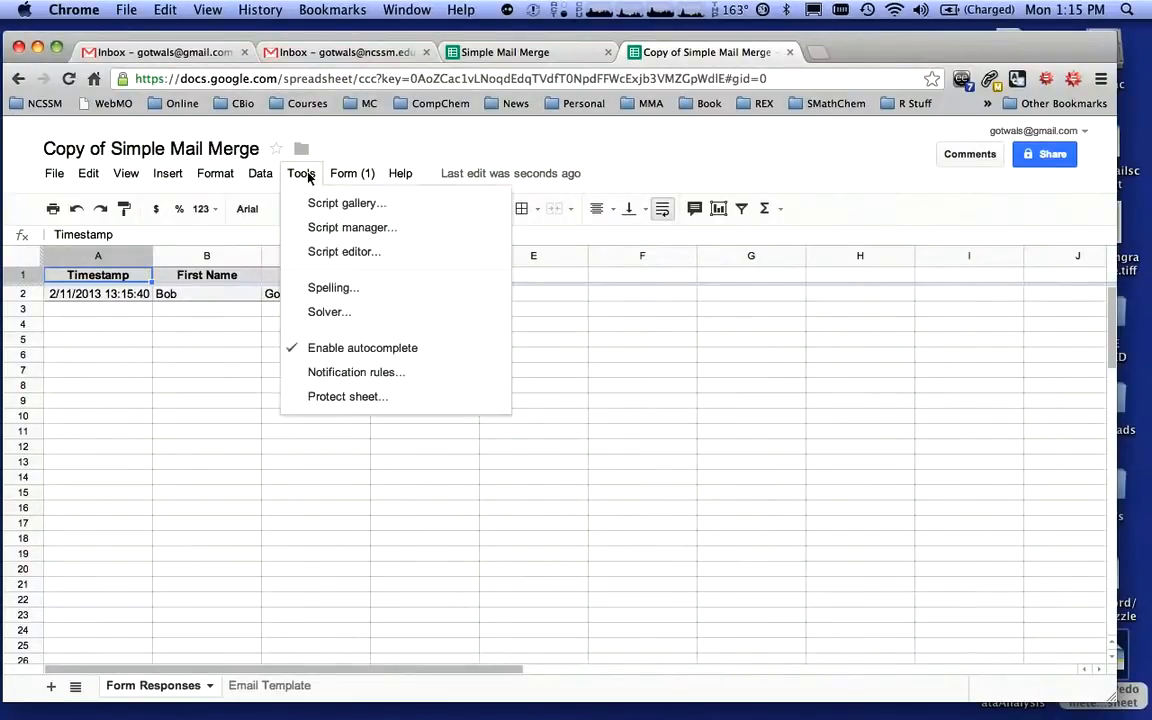
click(331, 252)
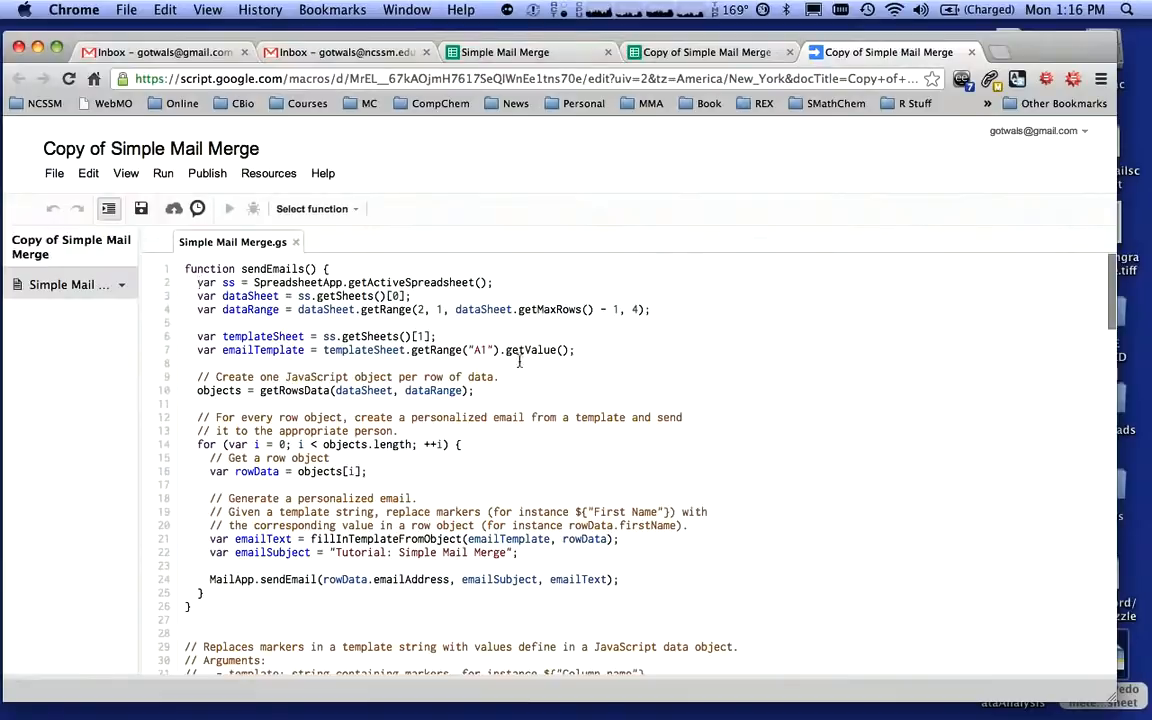
double_click(634, 310)
text(7)
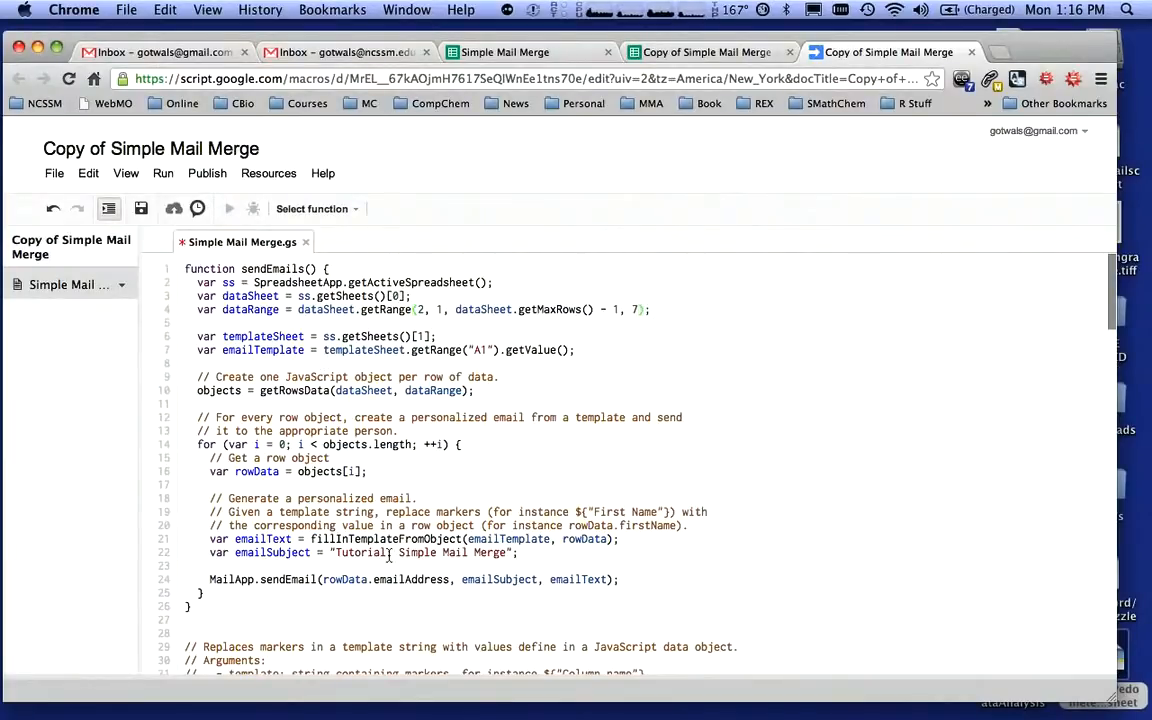
Set the email subject string to "NCSSM Online Progress Report" and save the script
drag(335, 552, 505, 556)
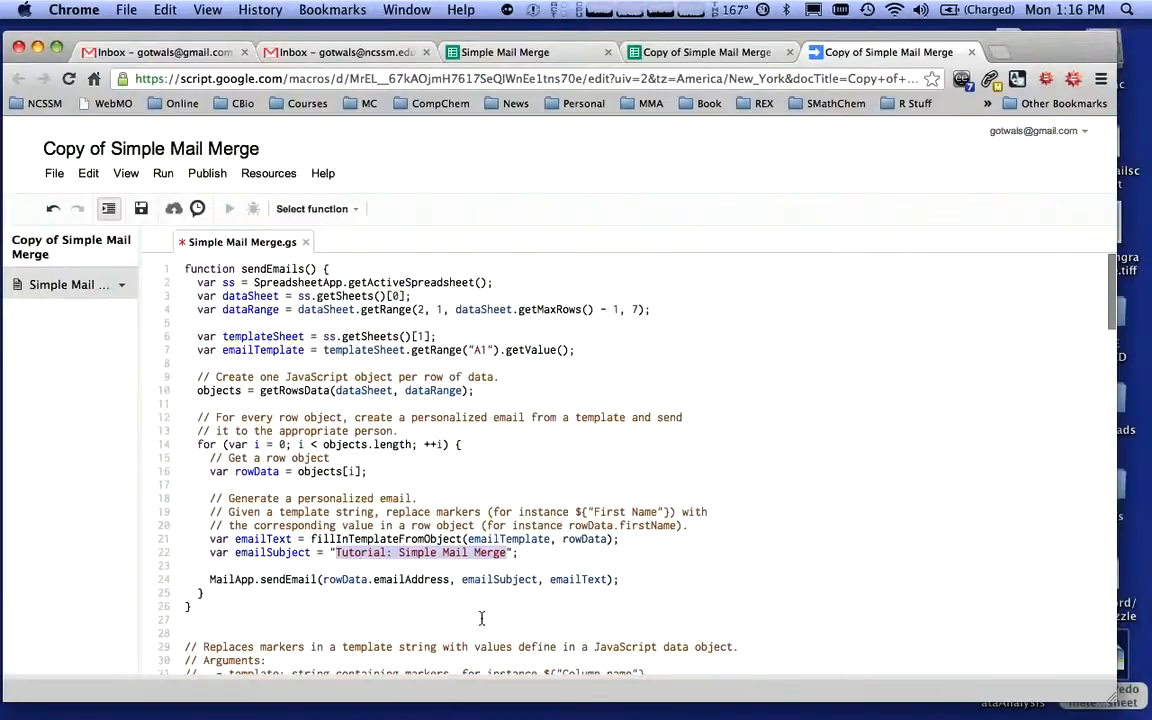
text(NCSSM )
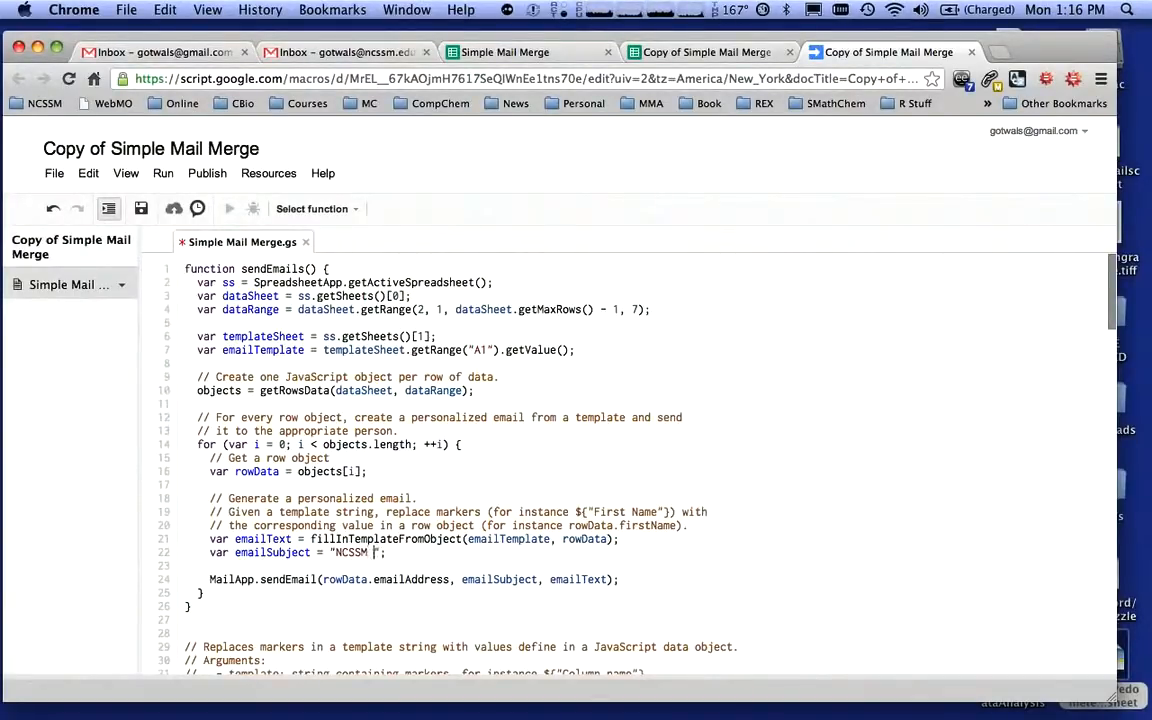
text(Online R)
text(Rp)
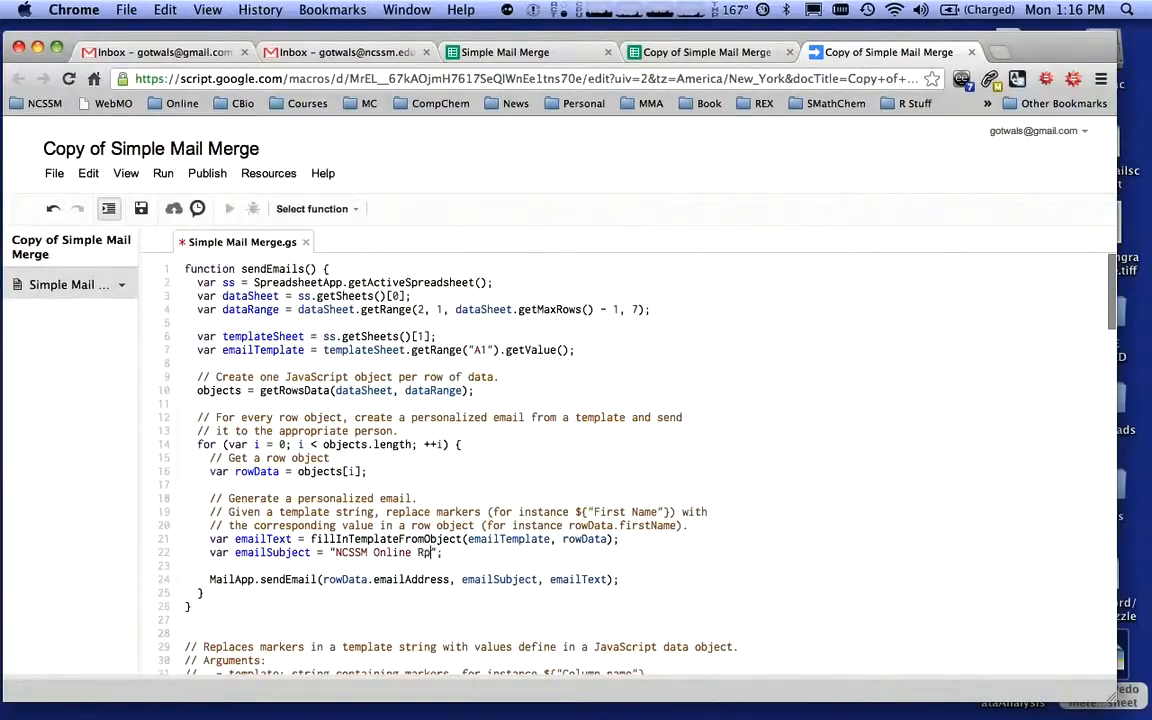
text(rogress Report)
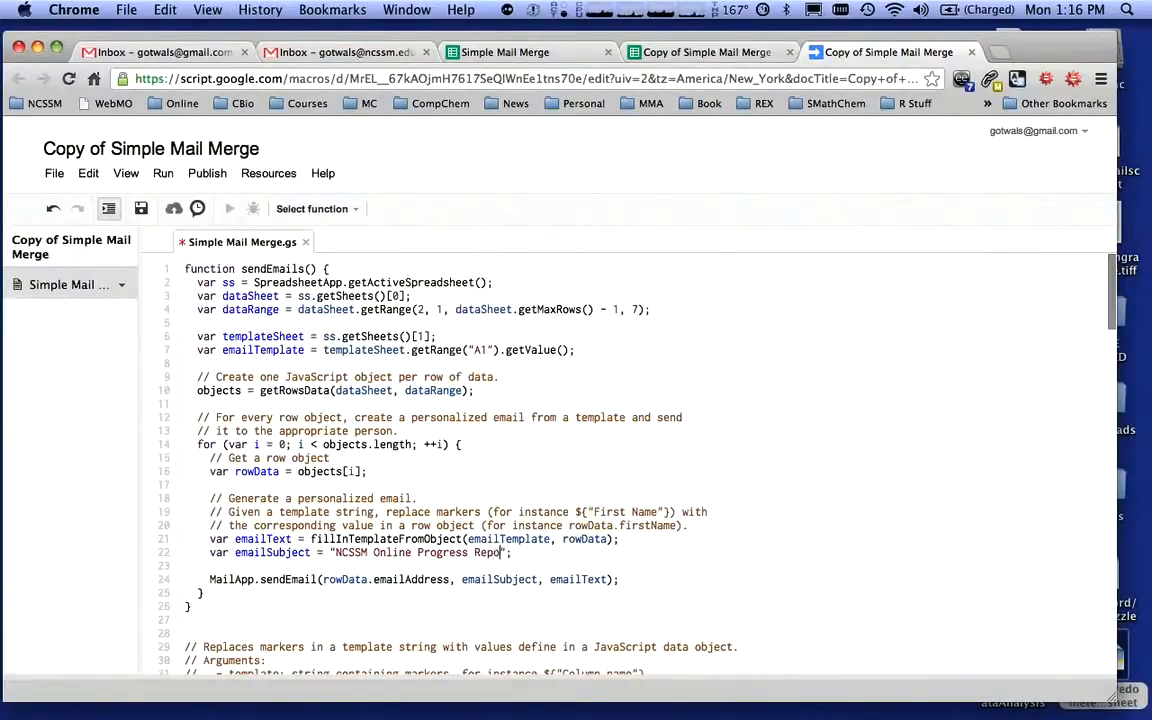
click(141, 211)
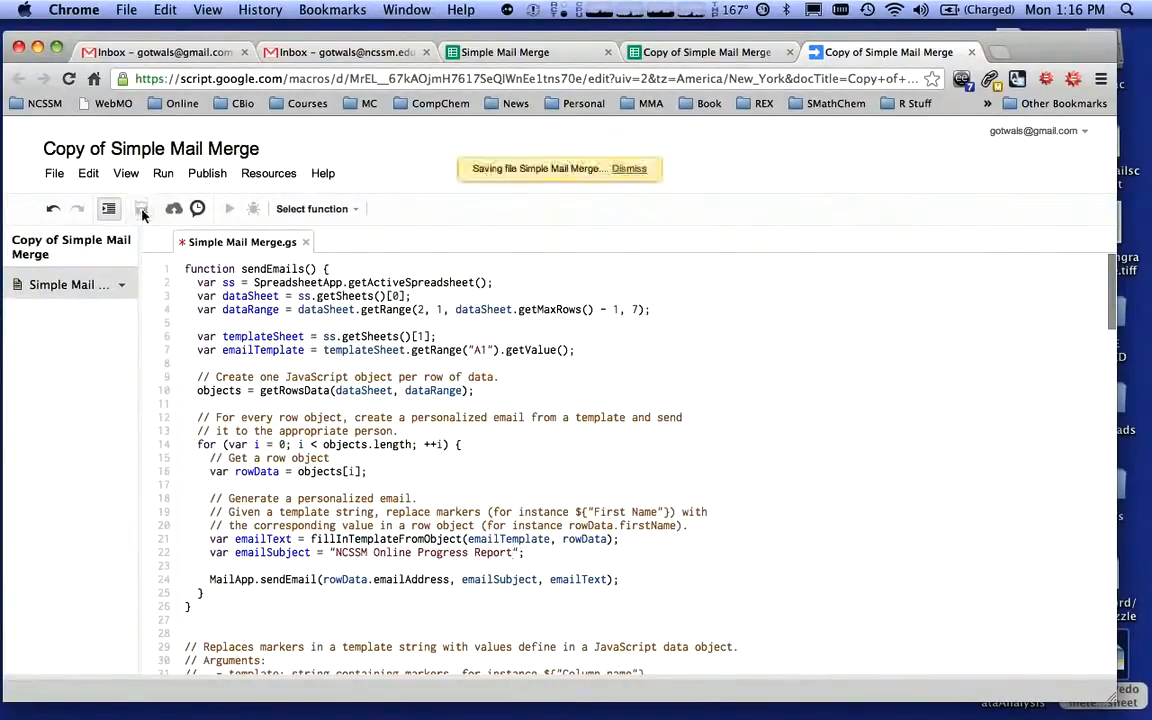
Open the copy's form editor and add a required text question titled "Letter Grade"
click(724, 52)
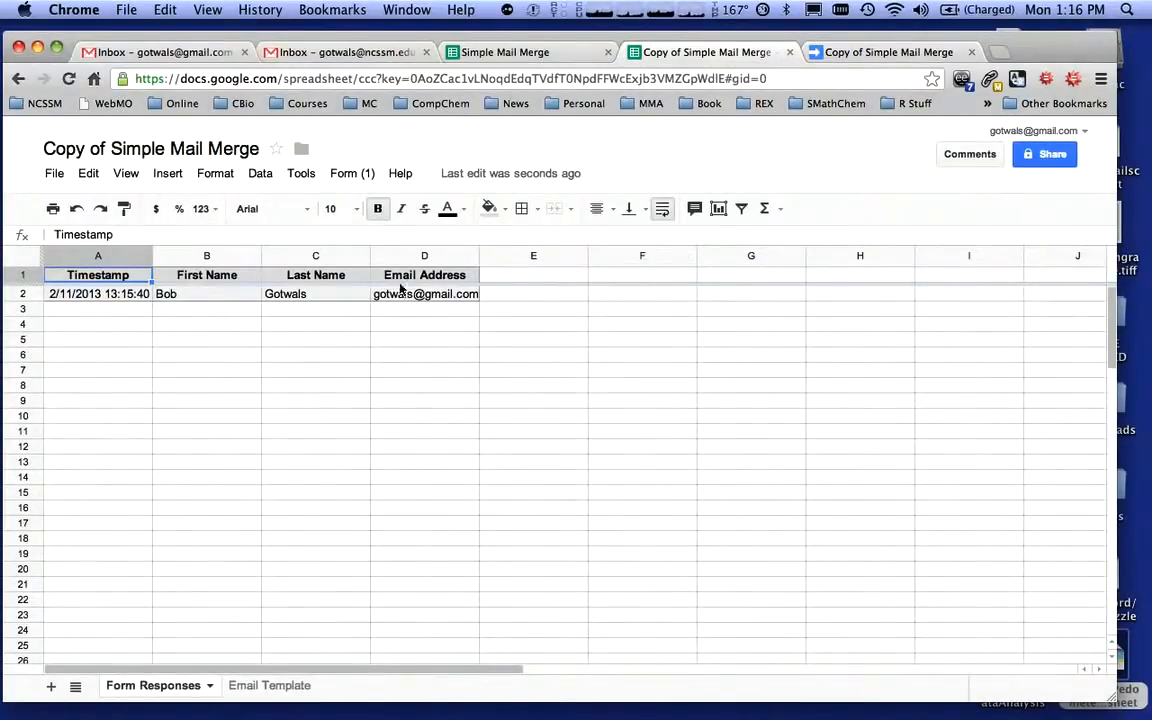
click(350, 174)
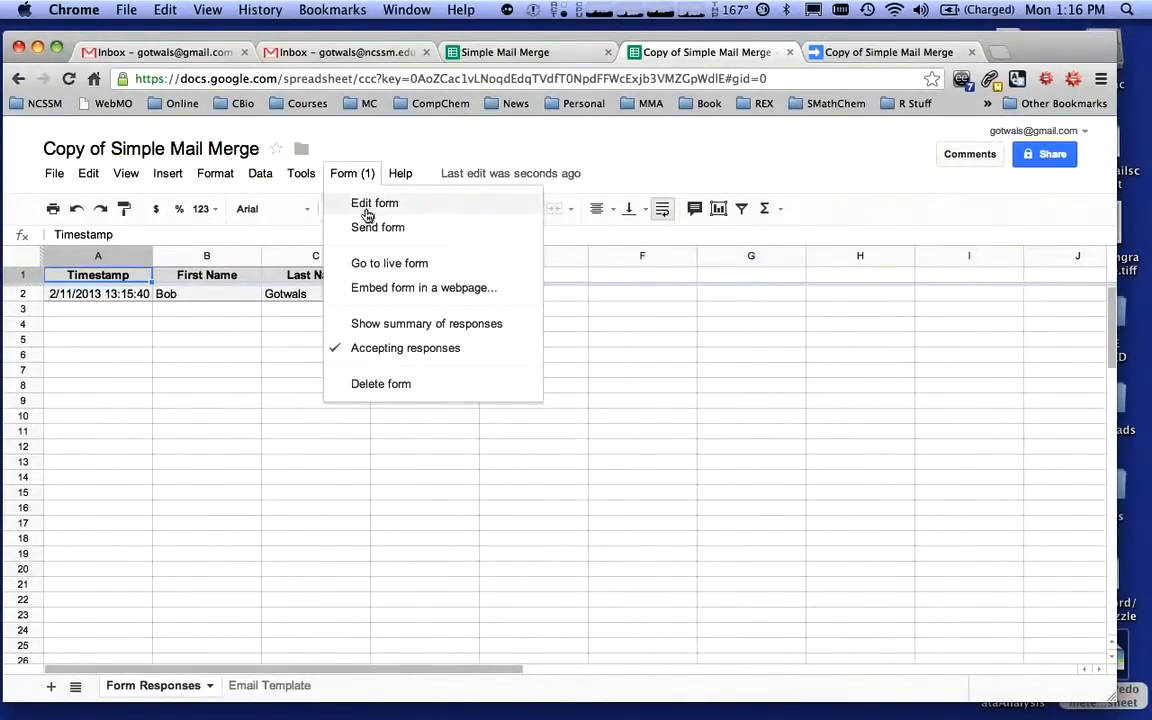
click(368, 216)
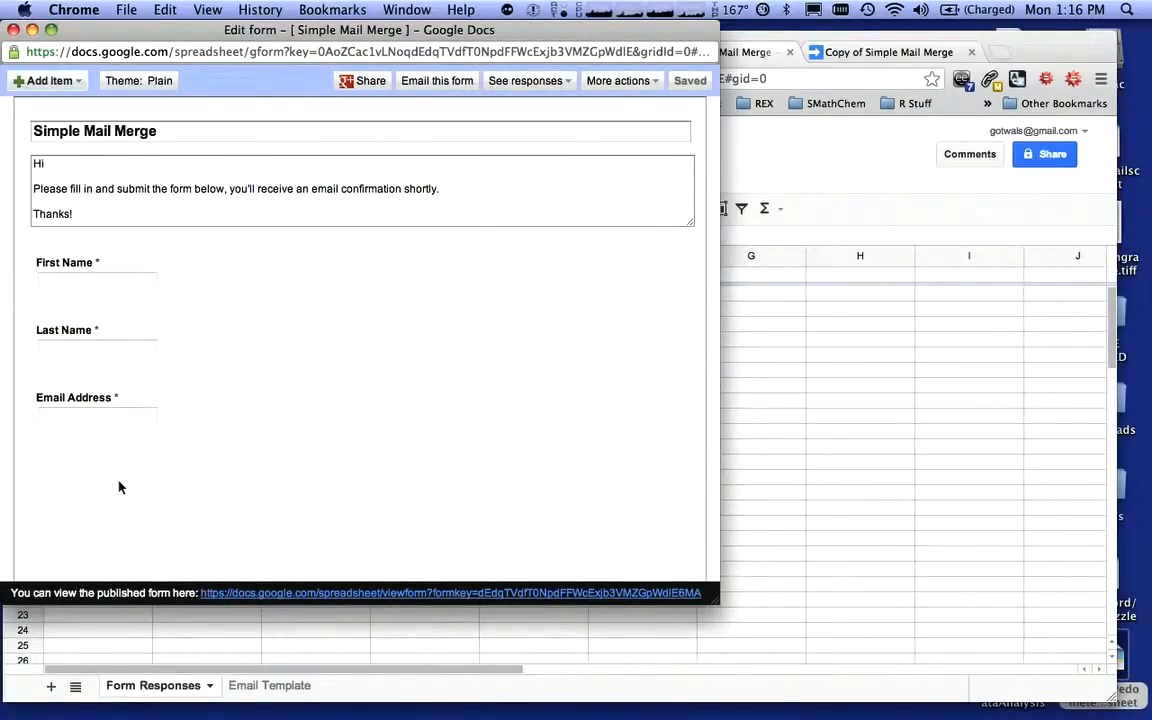
click(44, 81)
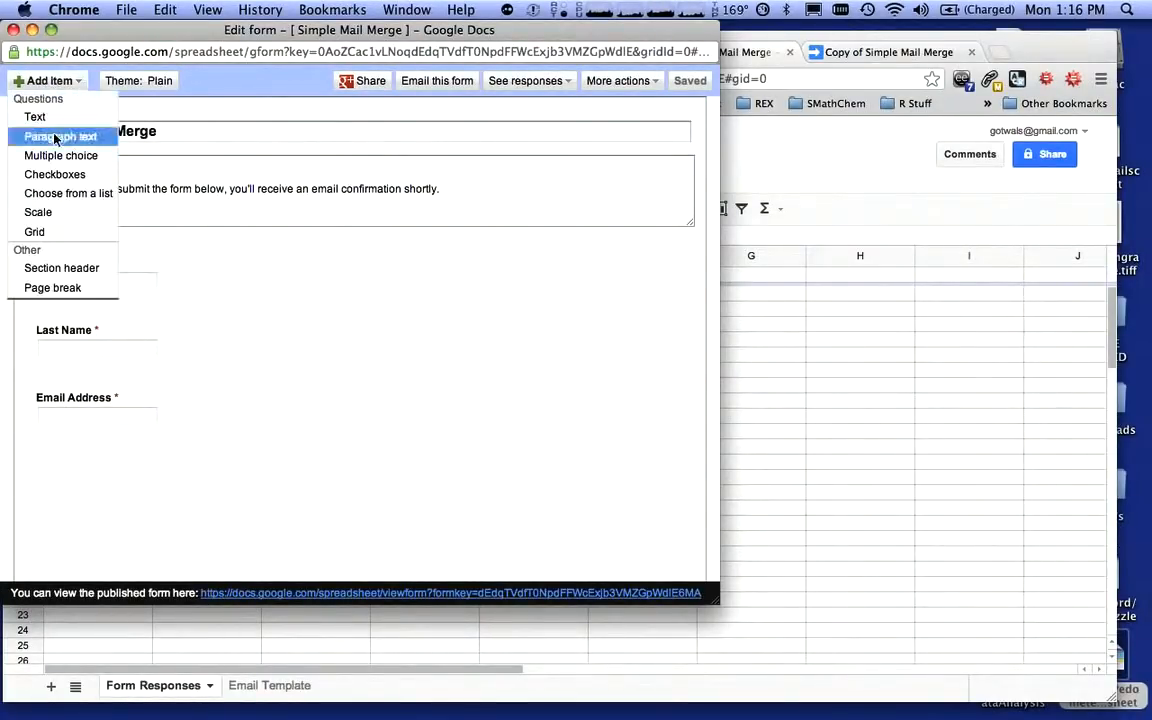
click(35, 116)
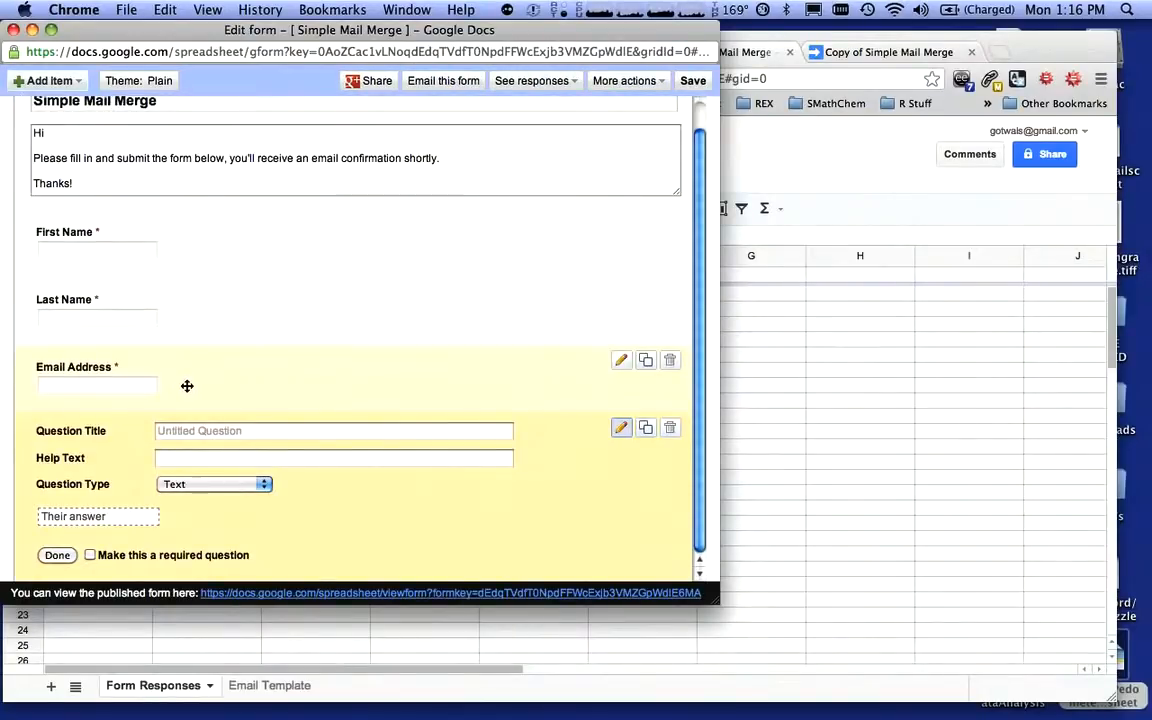
click(314, 430)
text(Let)
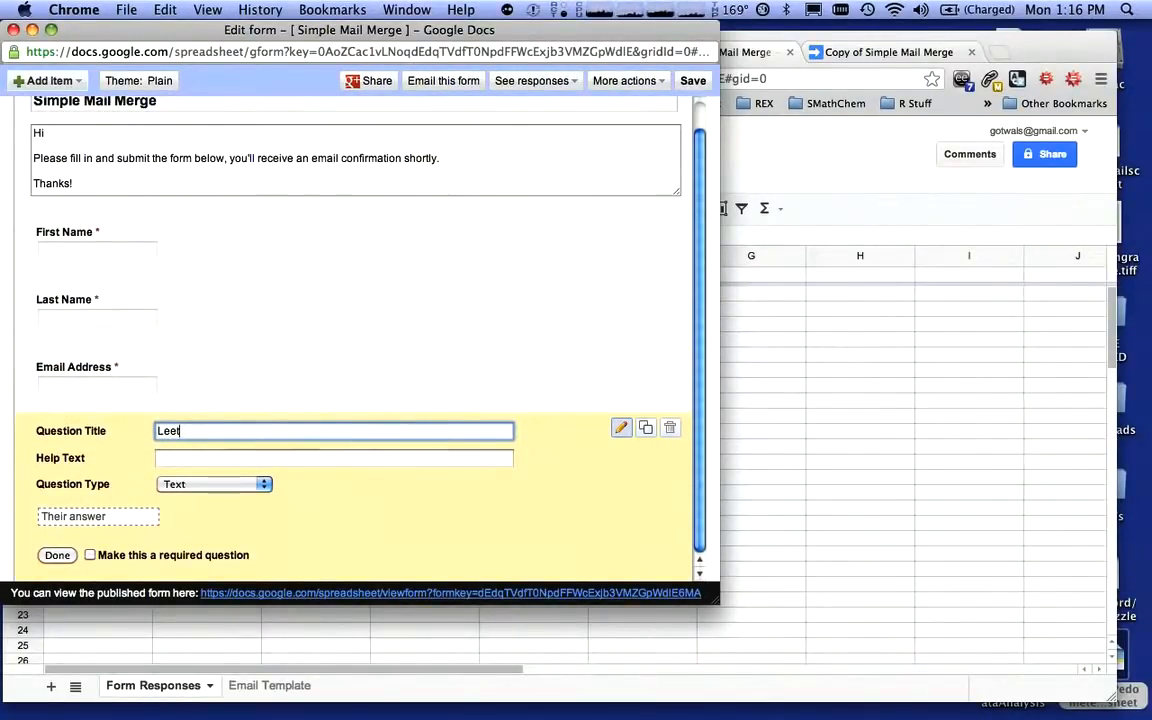
text(ter Grade)
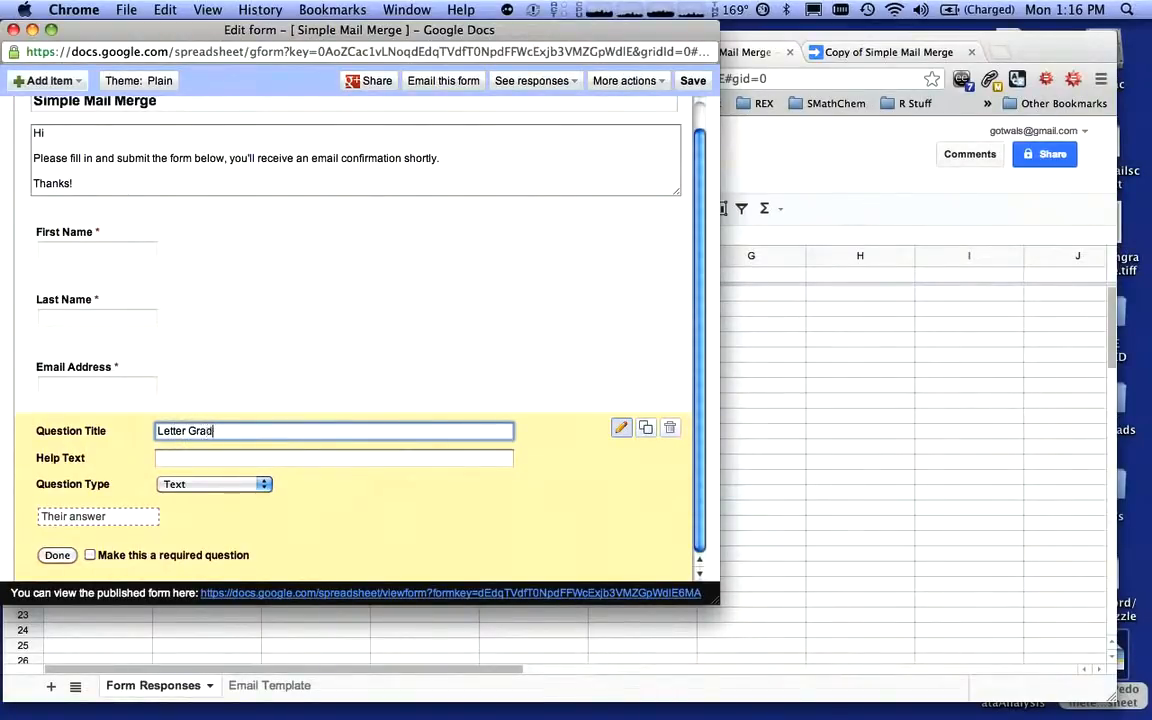
click(92, 555)
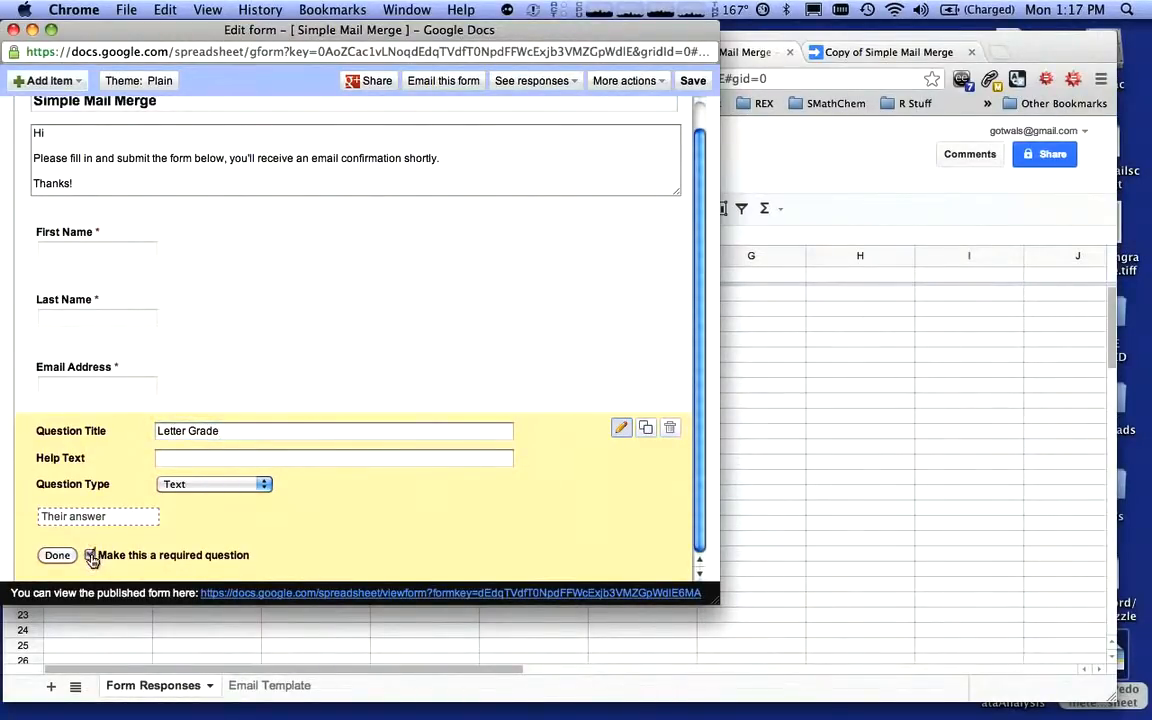
click(57, 555)
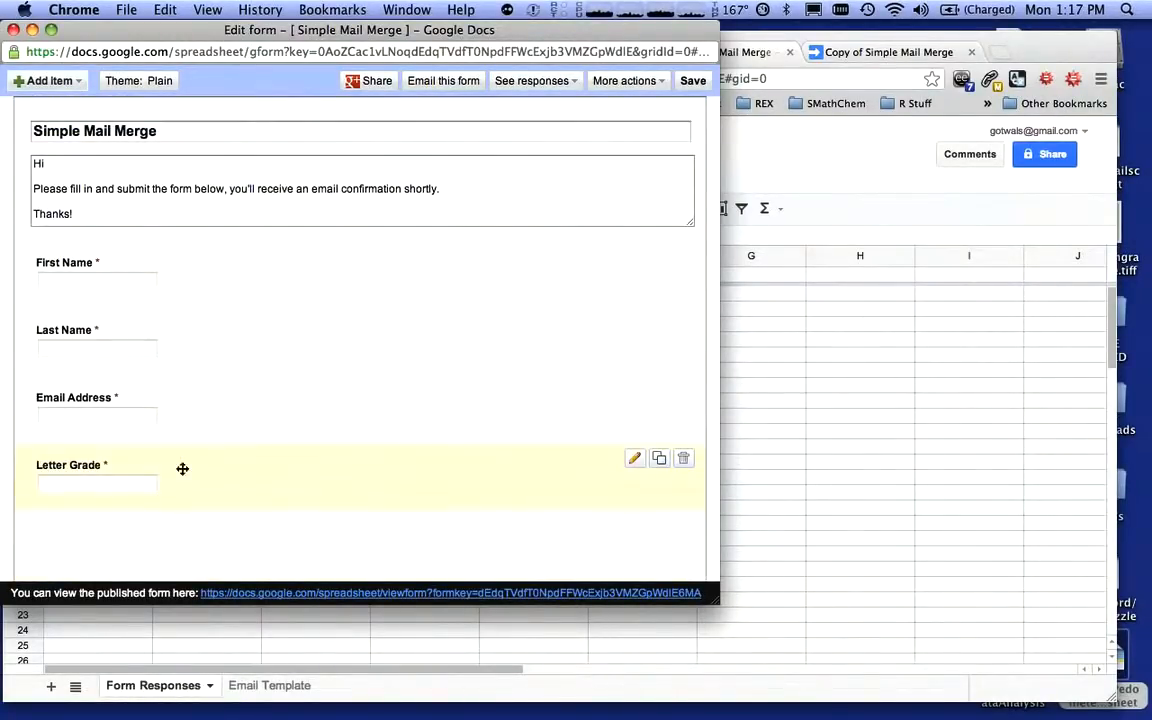
Add another required text question titled "Numerical Grade" to the form
click(74, 84)
click(72, 115)
click(278, 430)
text(Numerical Grade)
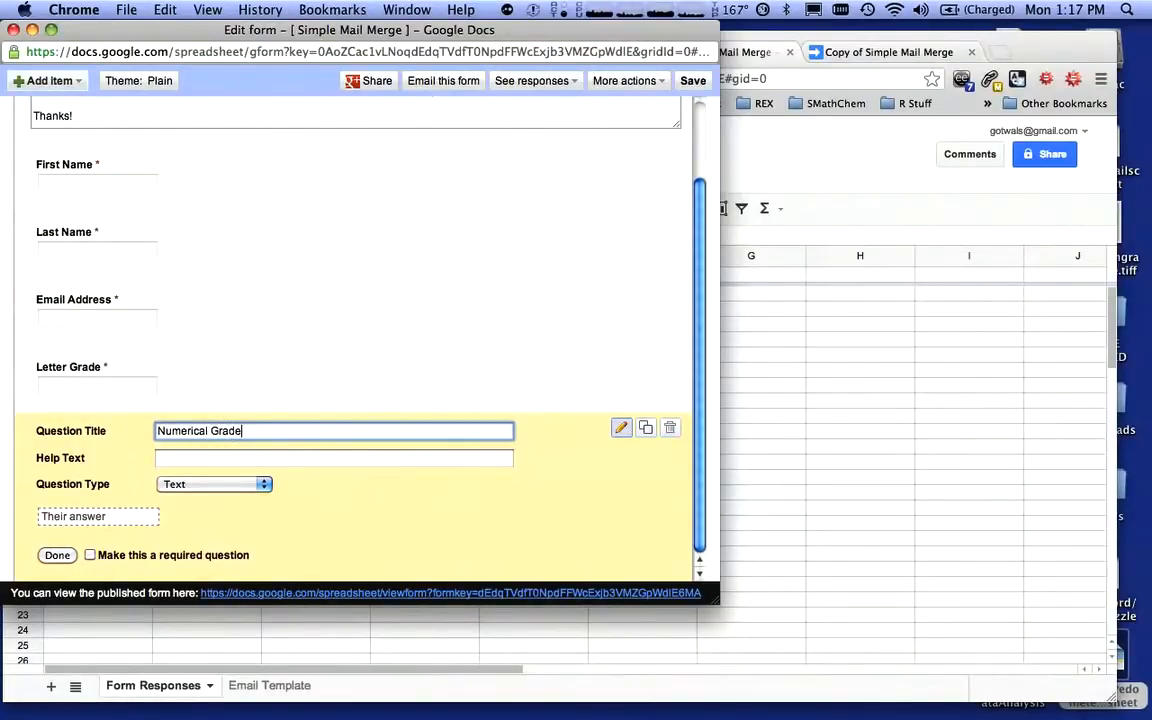
click(90, 555)
click(57, 555)
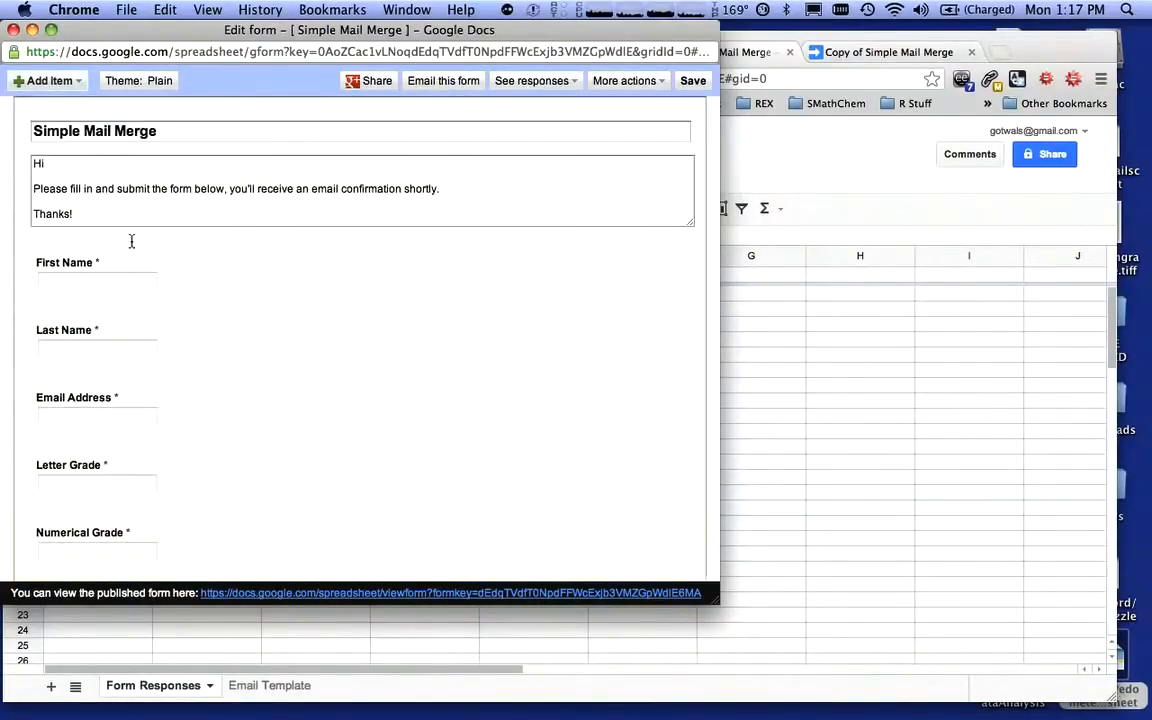
Add a required paragraph-text question titled "Comments" to the form, save it, and close the form editor
click(50, 80)
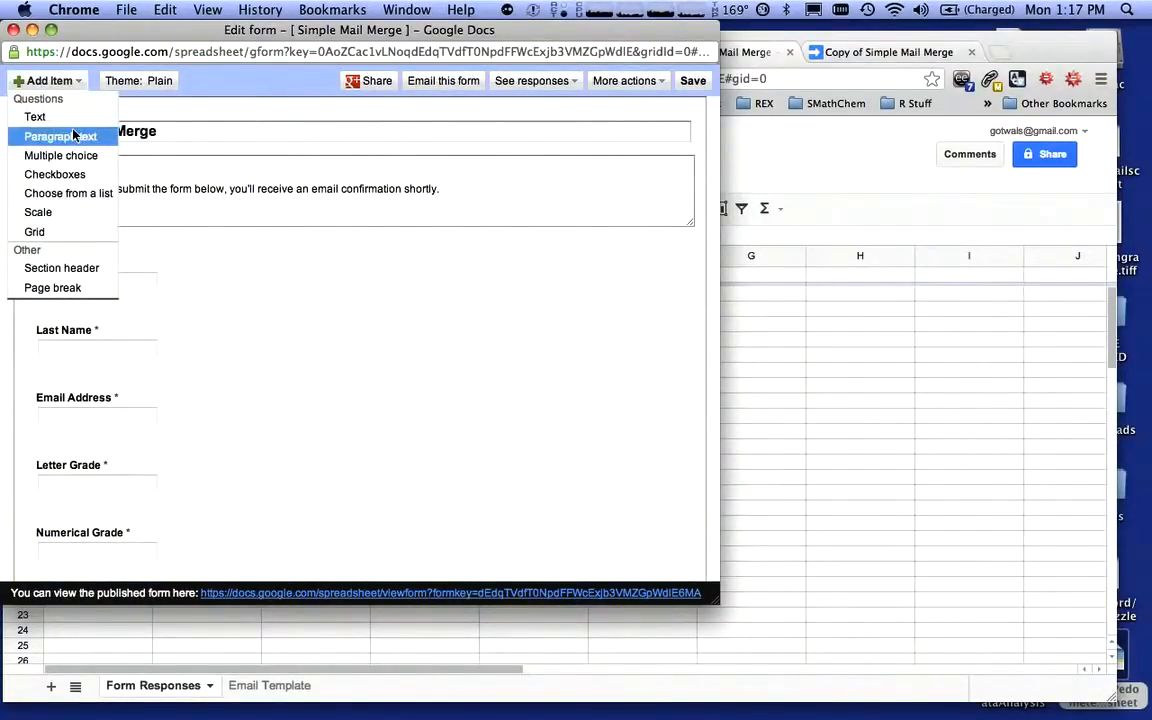
click(75, 206)
click(252, 372)
text(Co)
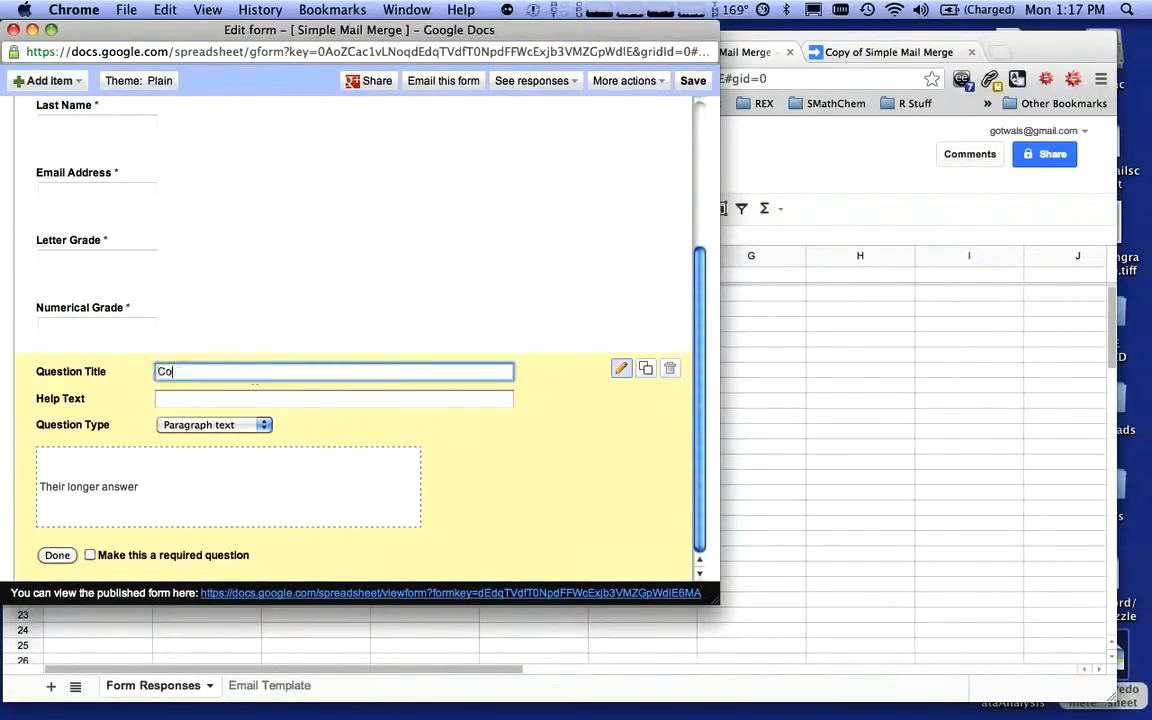
text(mments)
click(90, 555)
click(57, 555)
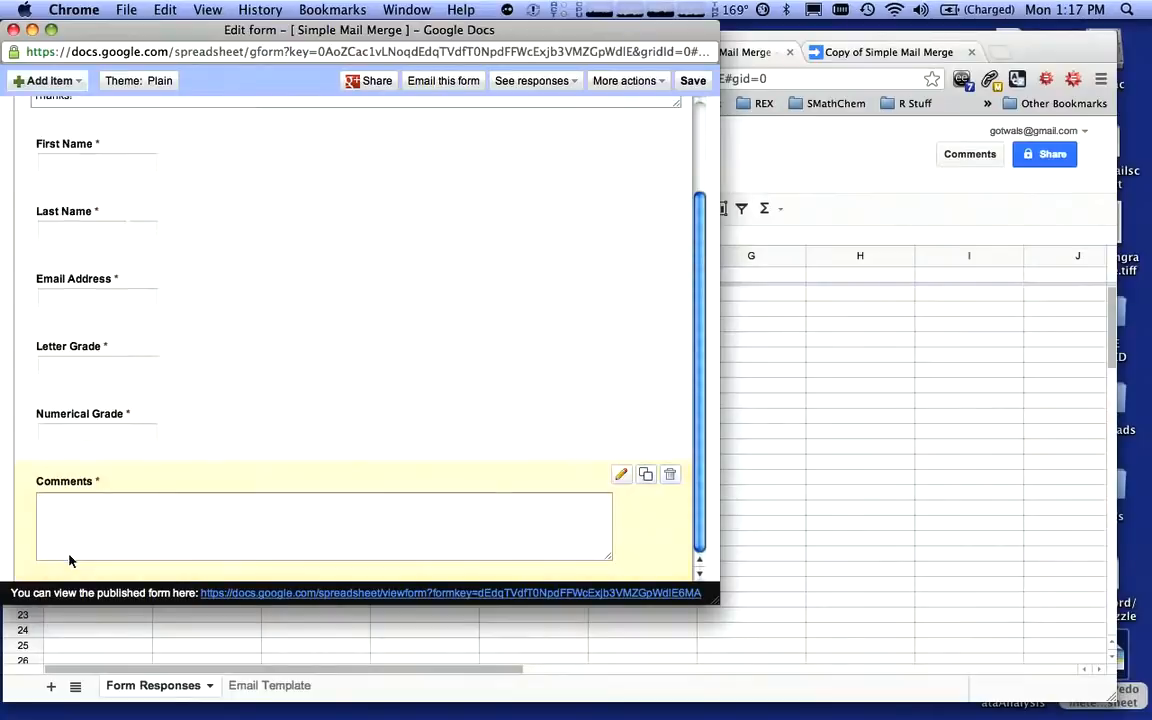
click(691, 81)
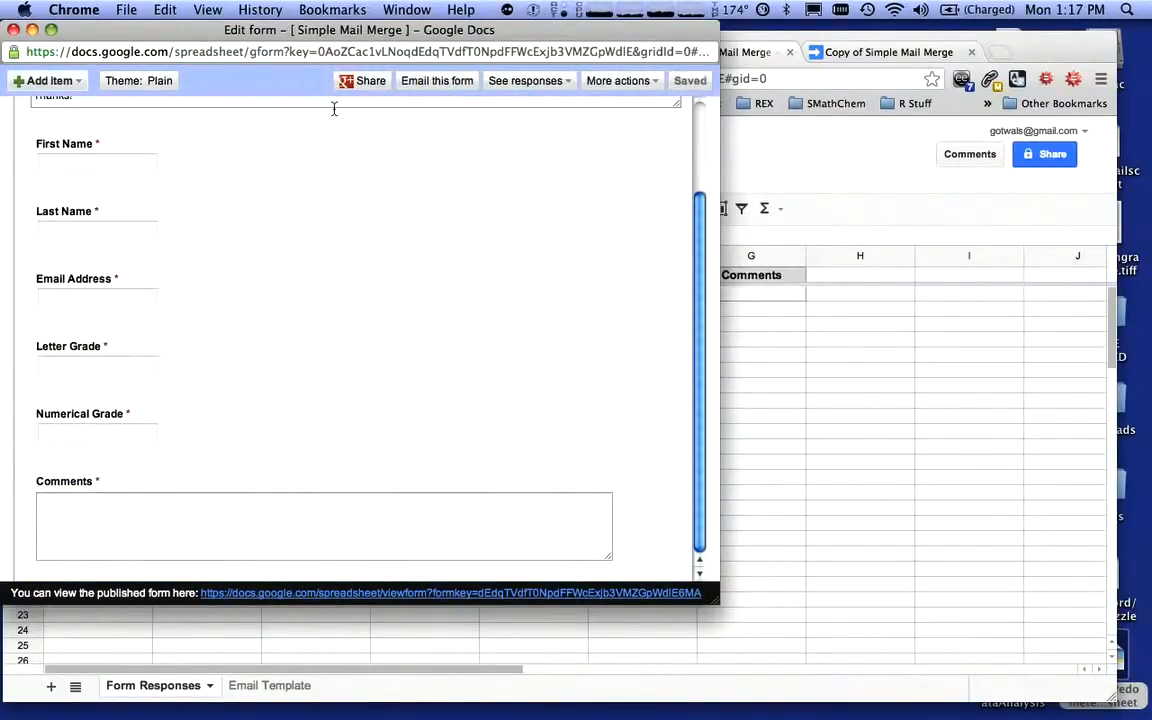
click(13, 30)
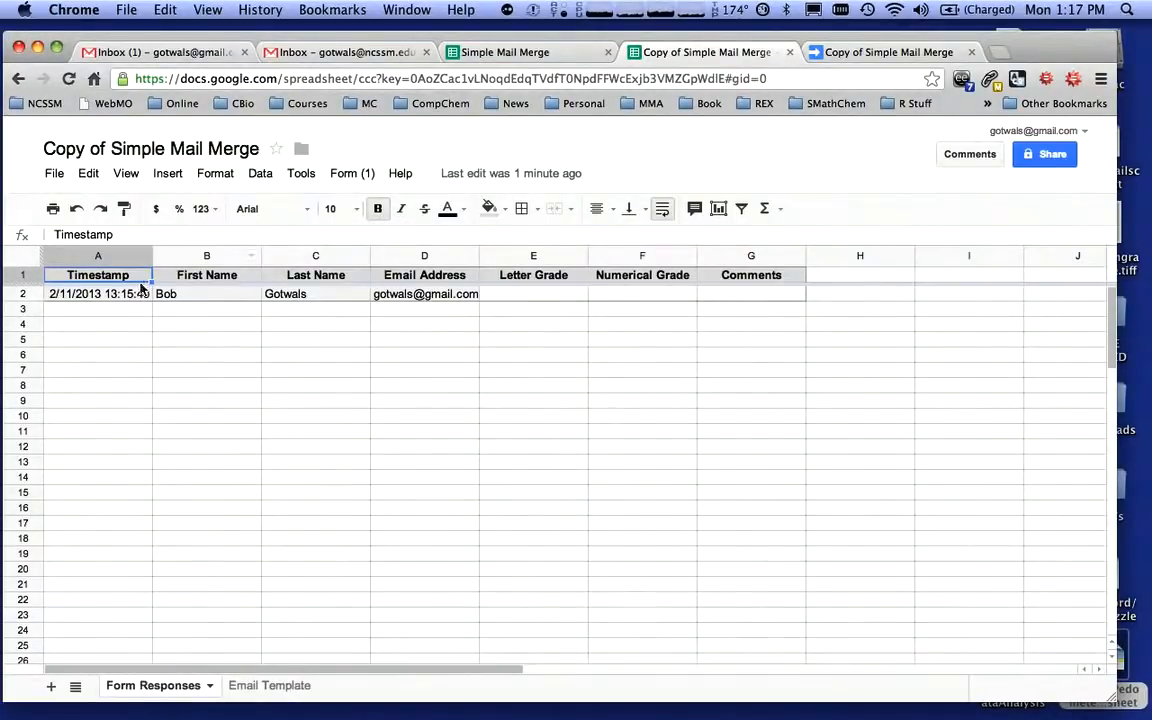
Fill the sample response row with Letter Grade A+, Numerical Grade 99.9, and Comments "What a great student!"
click(554, 297)
text(A+)
key(Tab)
text(99.9)
key(Tab)
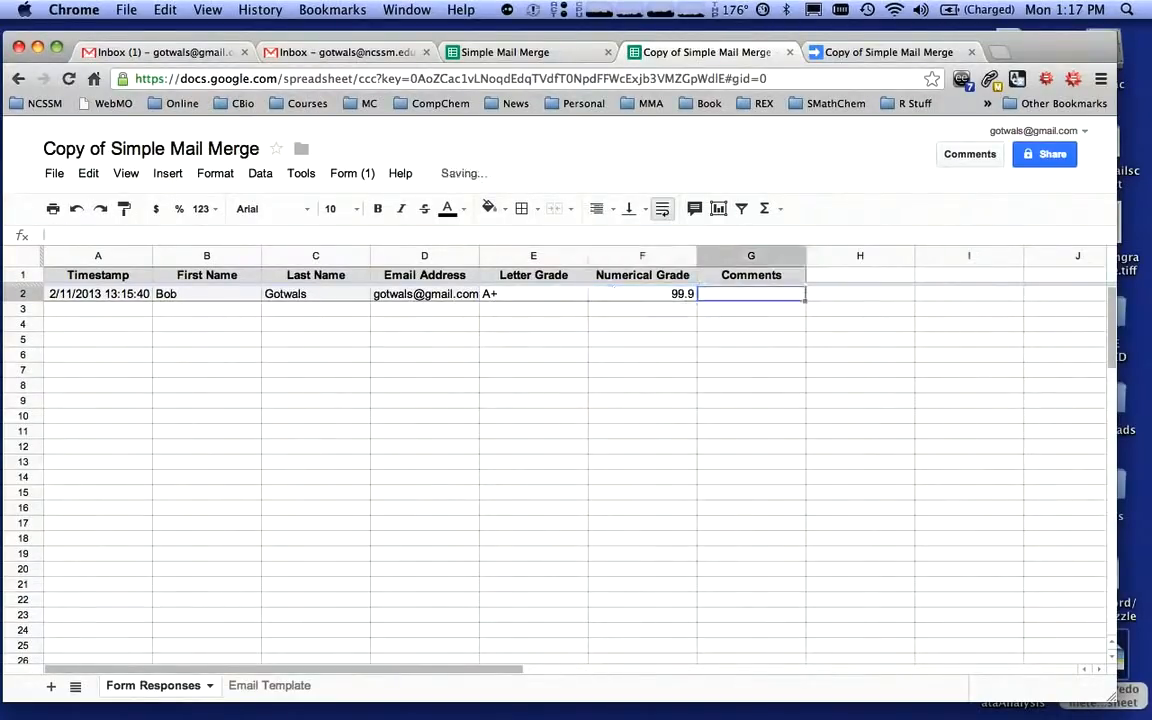
text(What a)
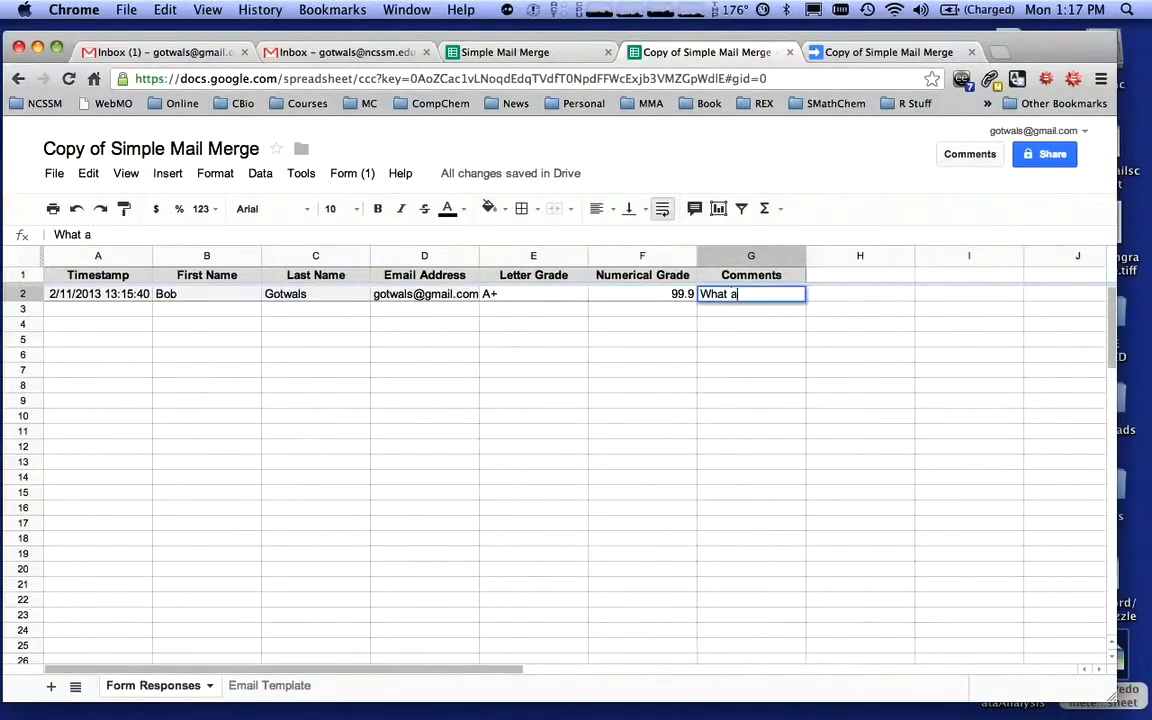
text( great s)
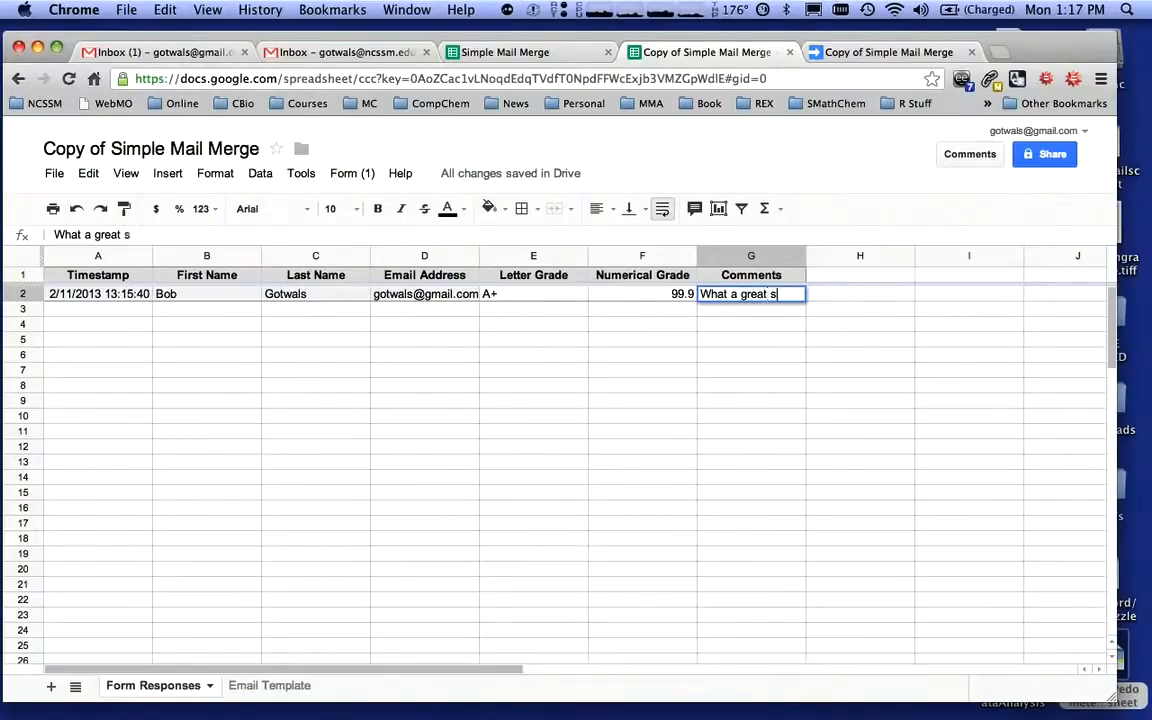
text(tudent!)
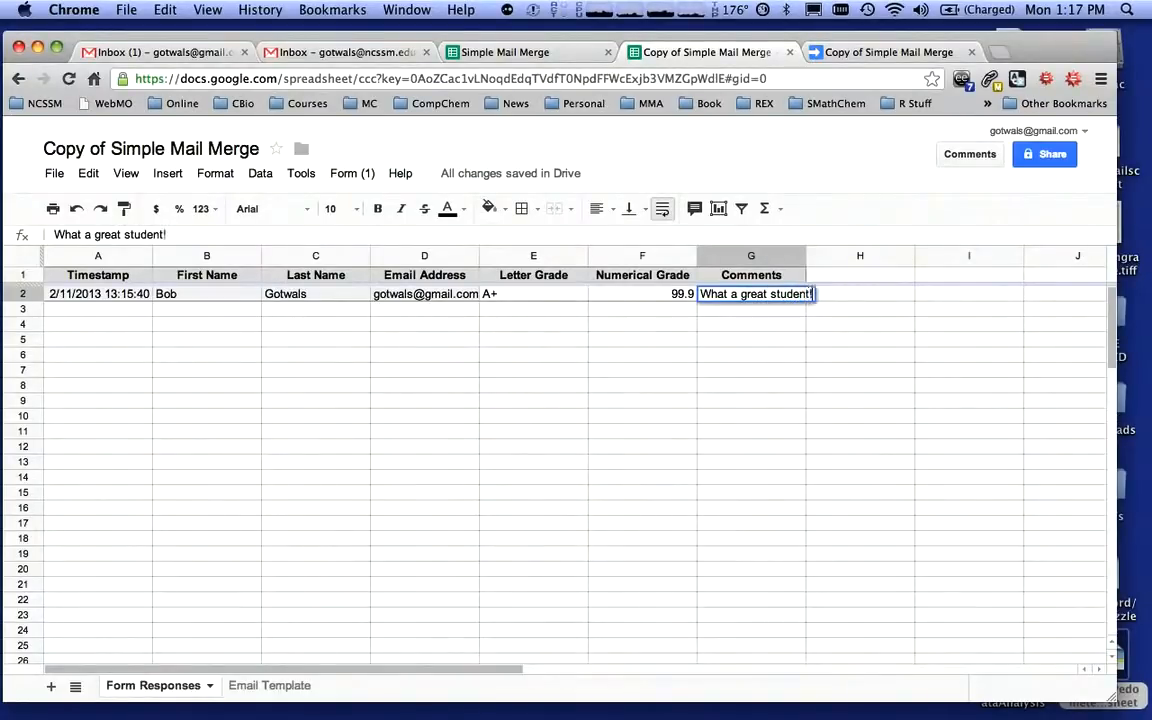
click(540, 357)
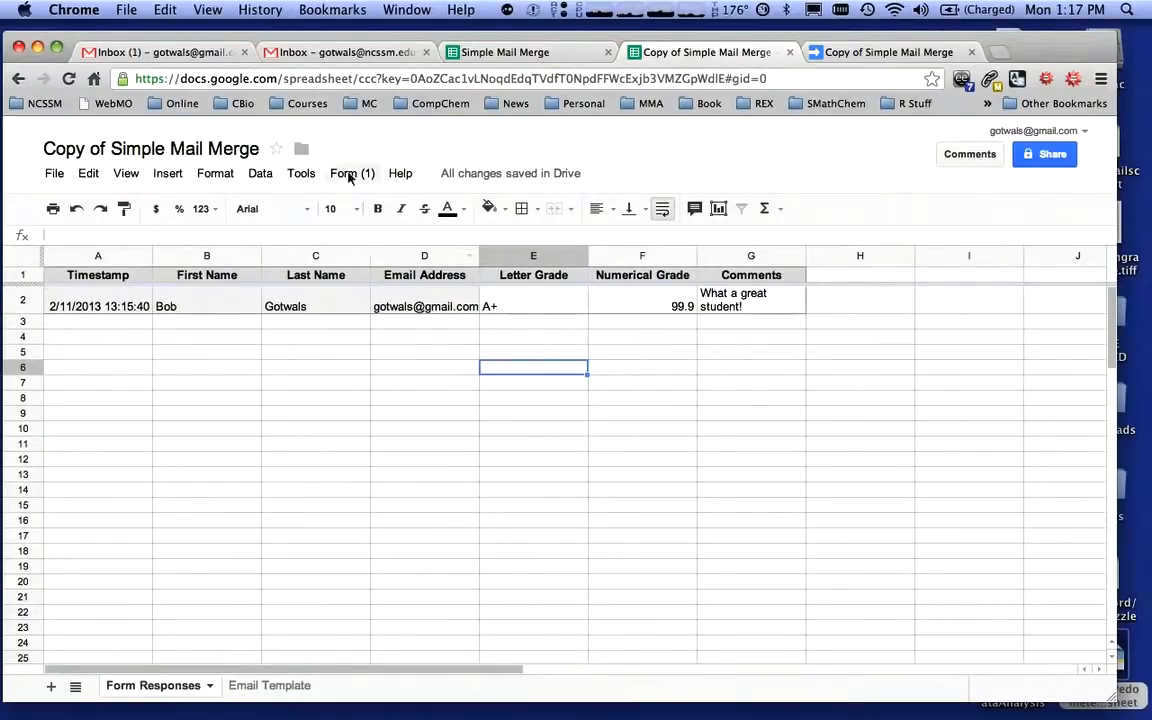
Open the script editor, run the sendEmails function, and authorize the script
click(302, 174)
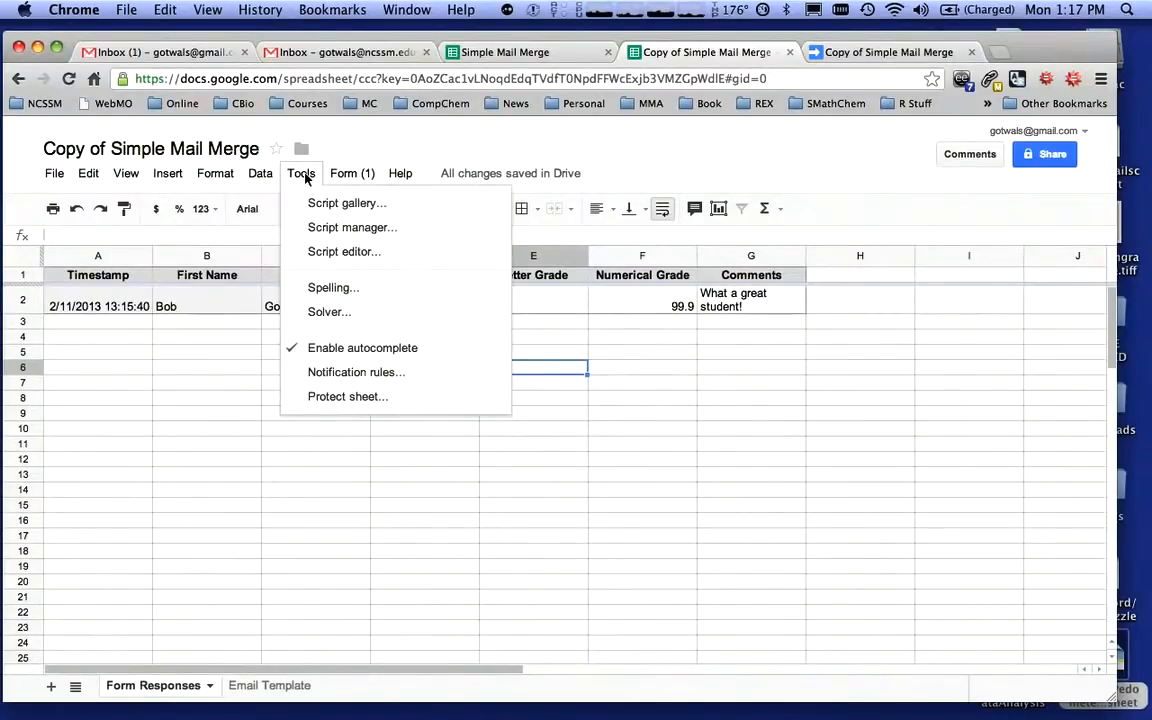
click(344, 252)
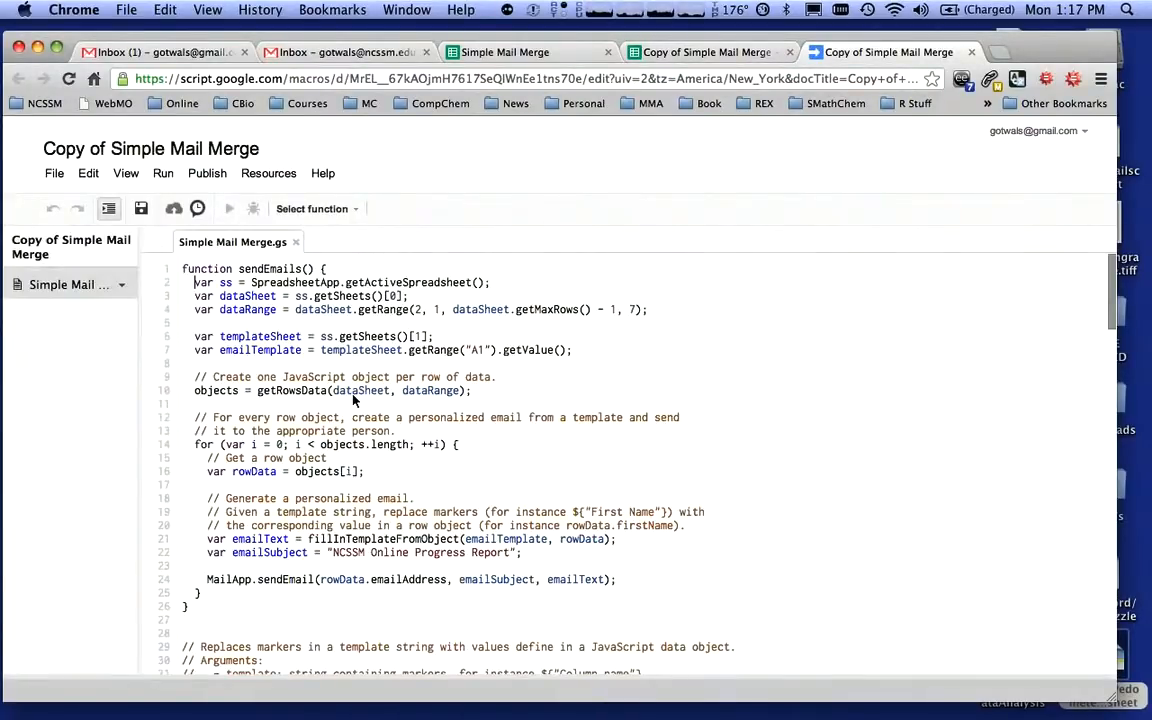
click(160, 175)
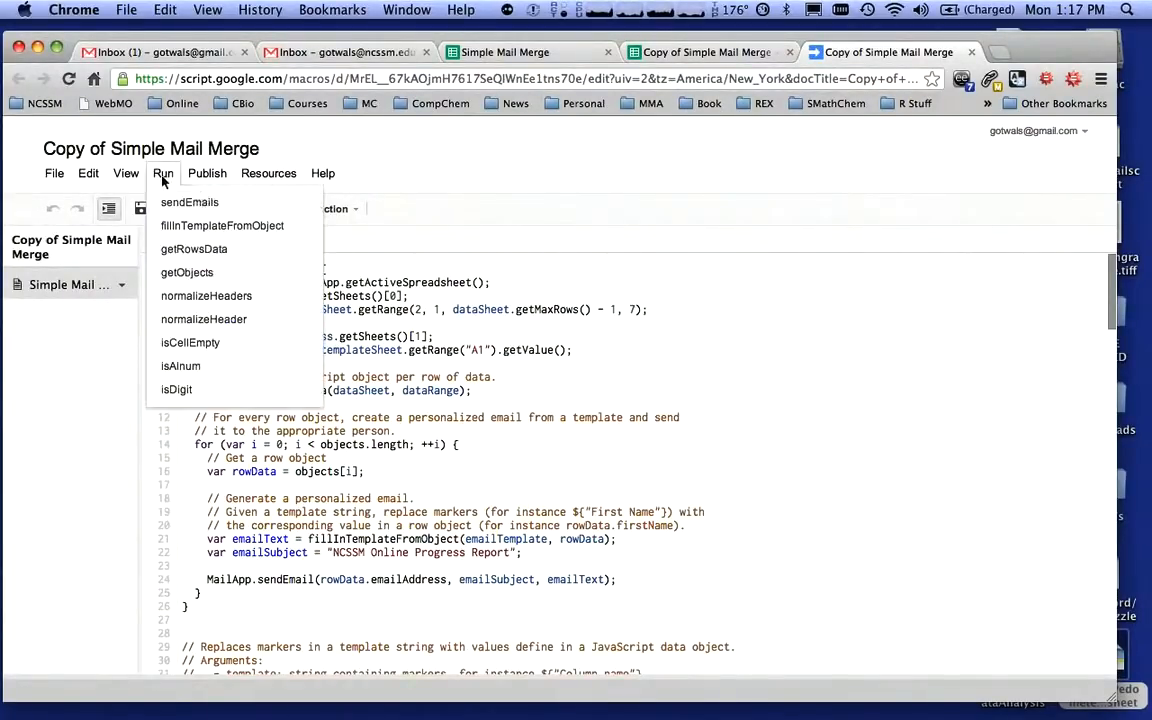
click(247, 204)
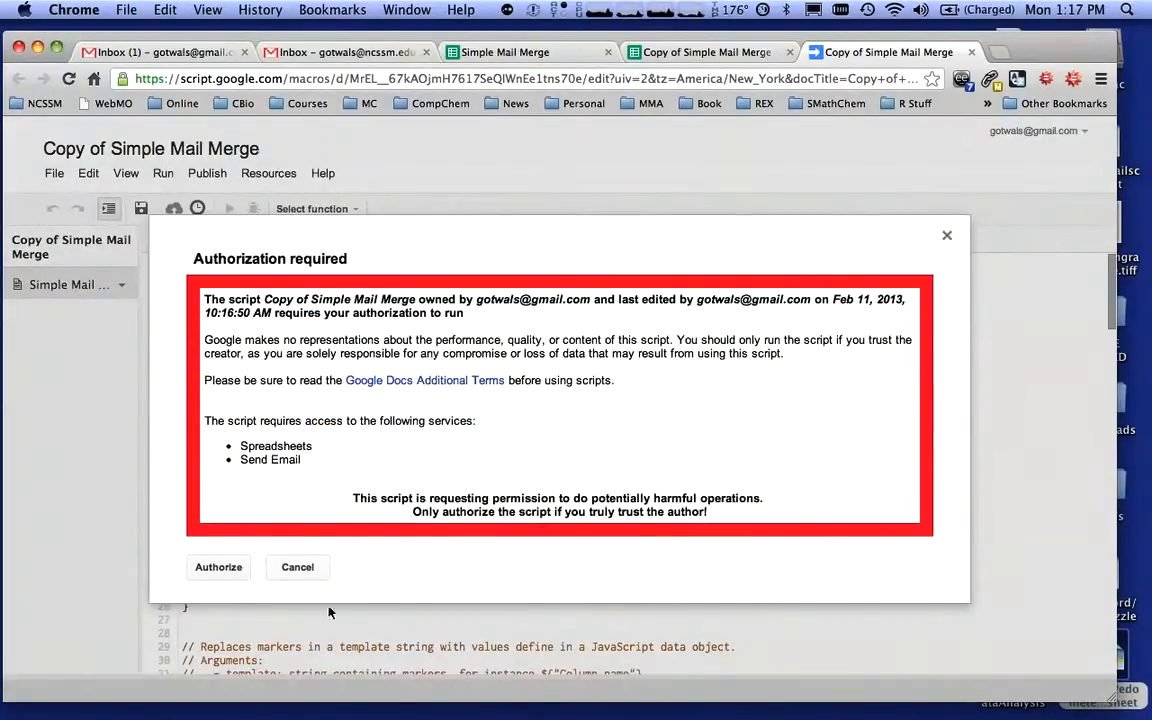
click(220, 568)
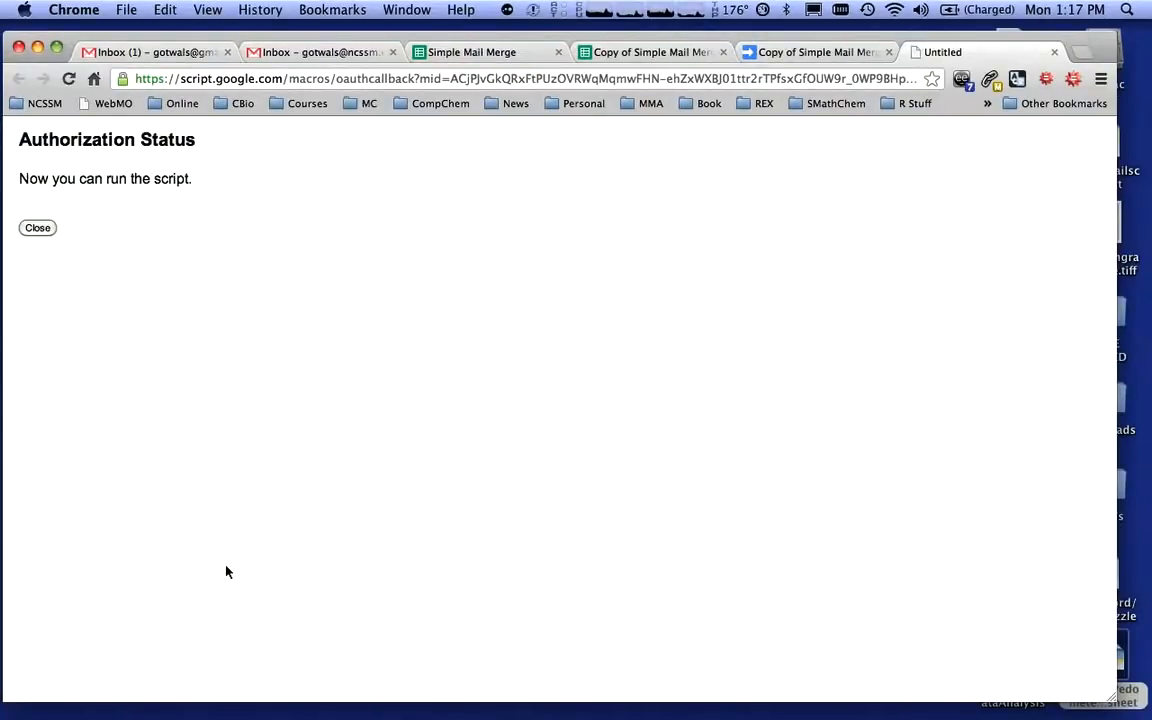
click(38, 228)
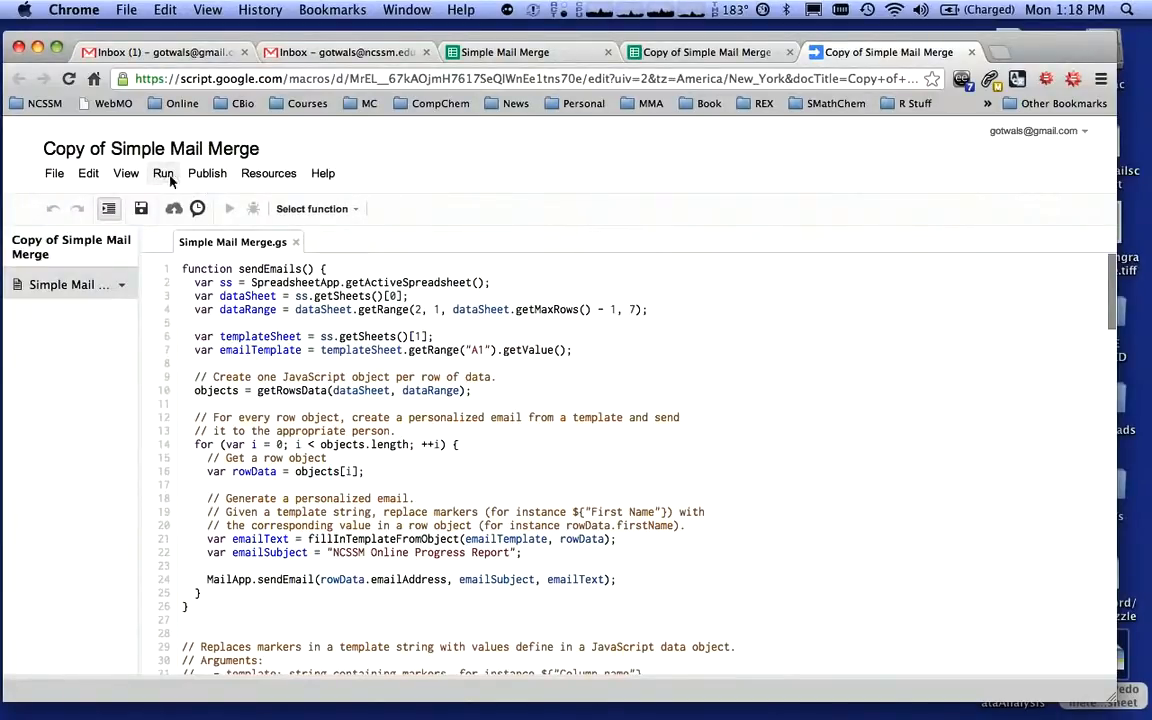
Reopen the script editor from the spreadsheet and run sendEmails again
click(662, 52)
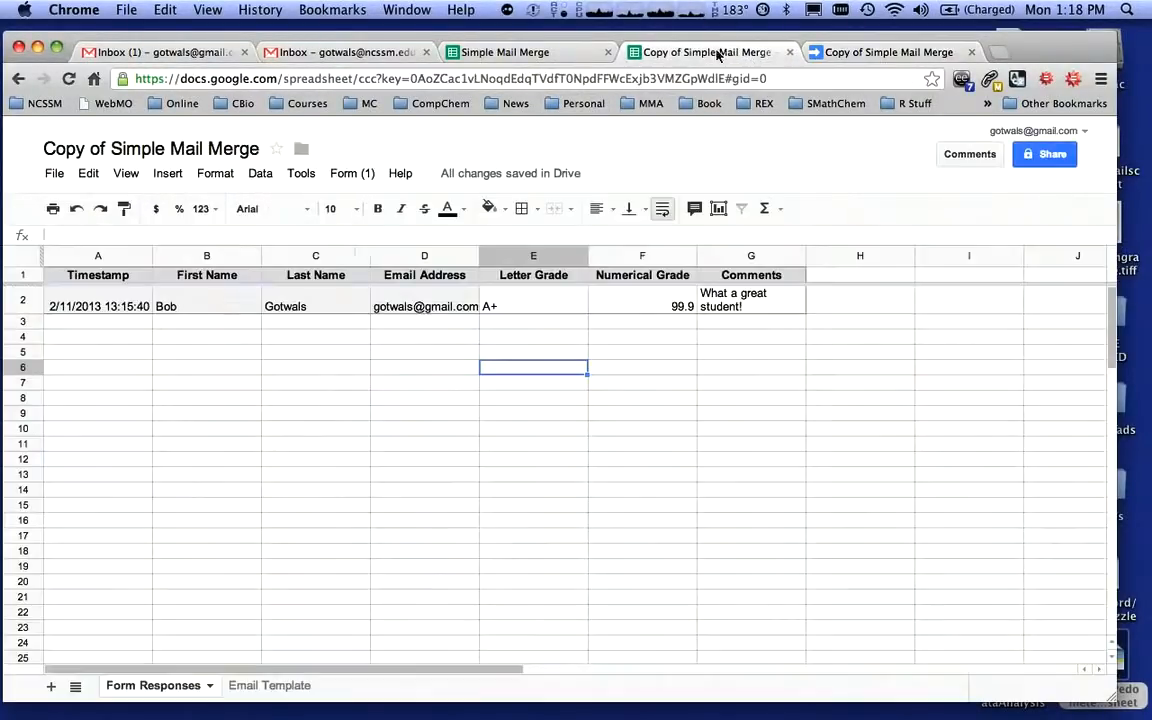
click(301, 175)
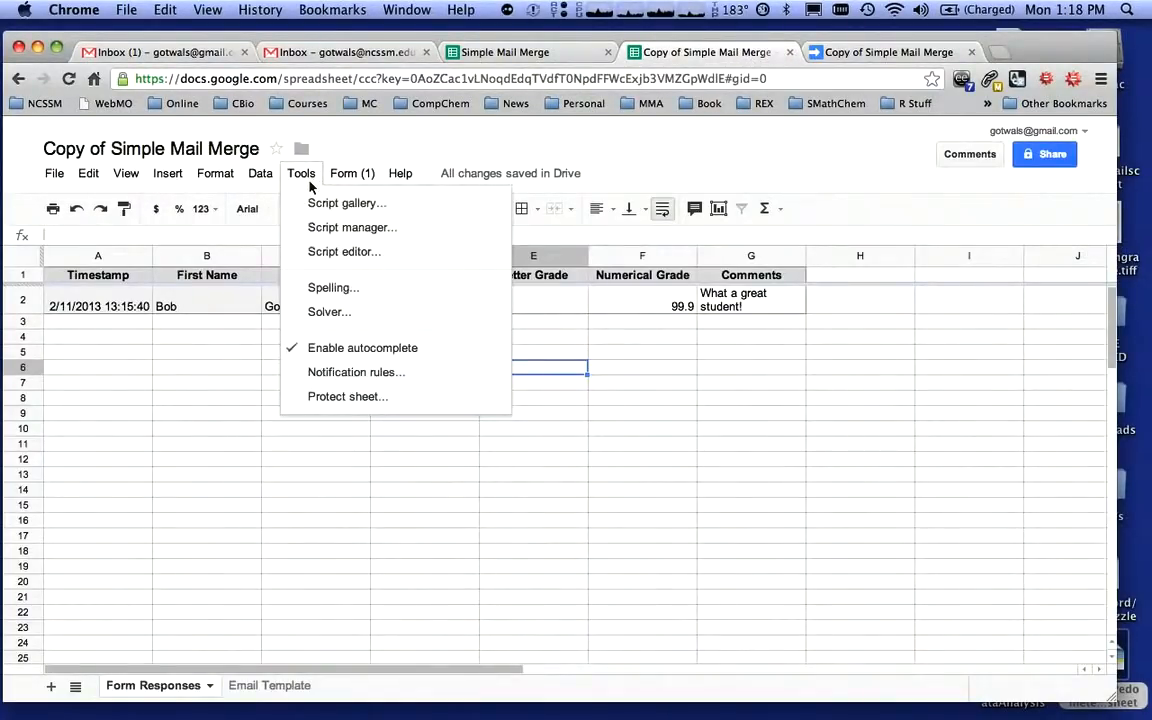
click(328, 249)
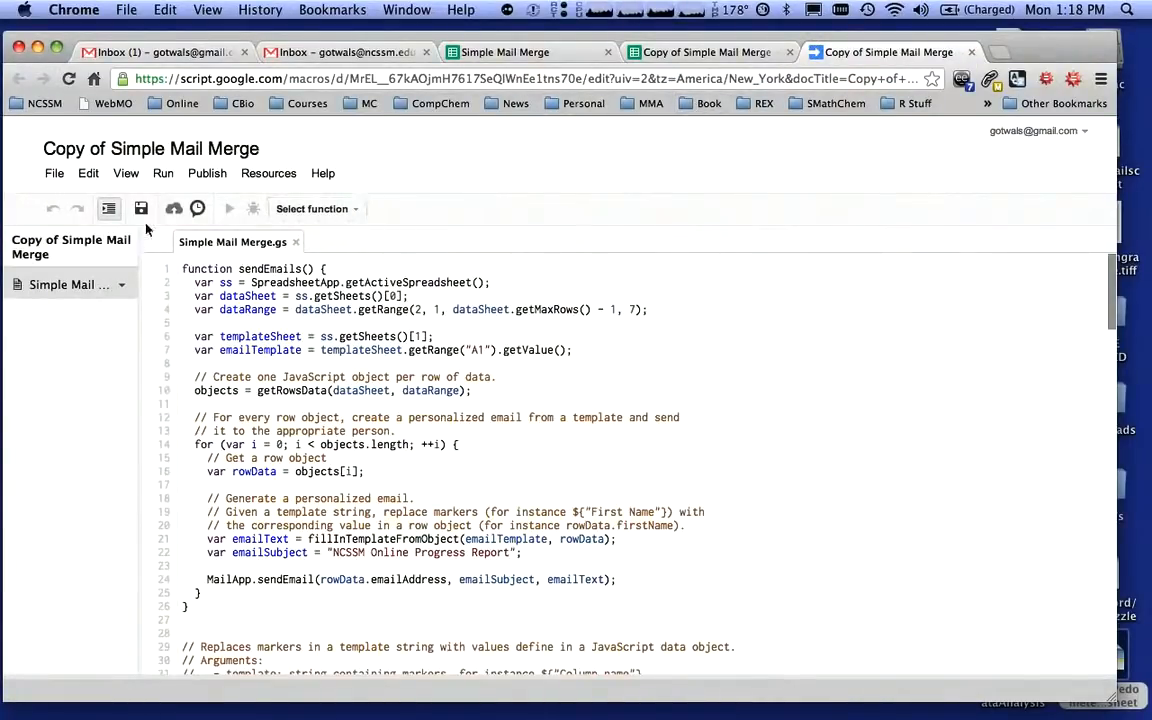
click(163, 173)
click(174, 203)
click(724, 52)
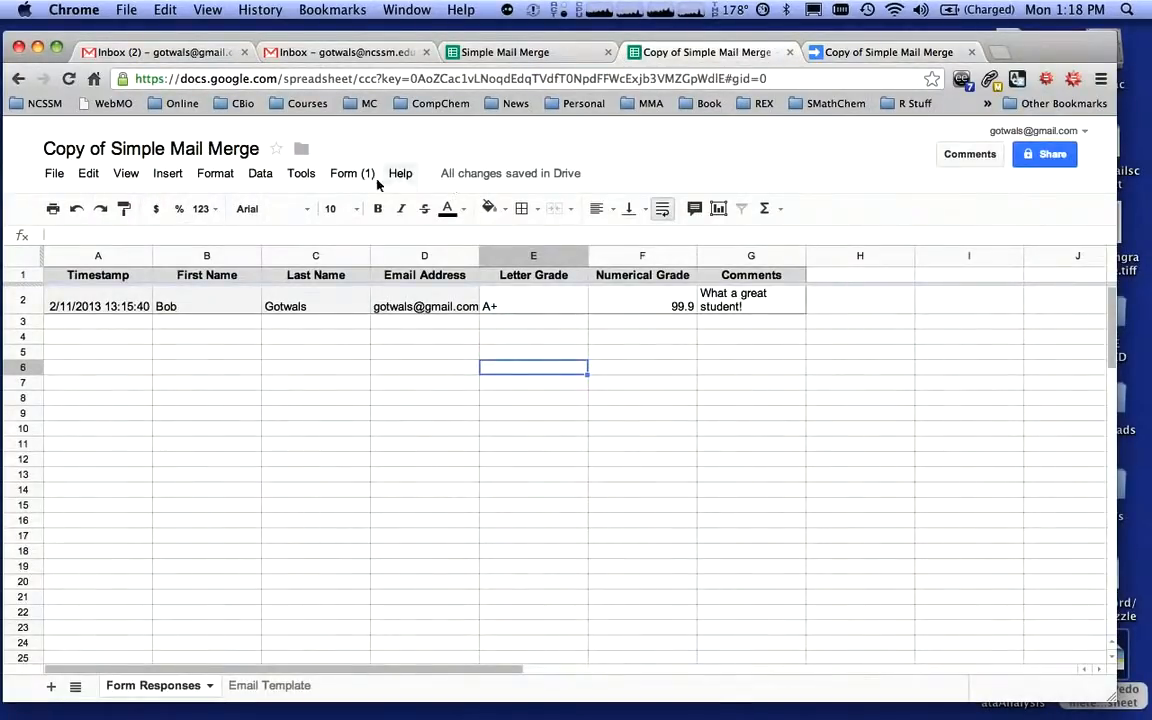
Run the sendEmails function from the Script Manager and close it
click(302, 174)
click(329, 226)
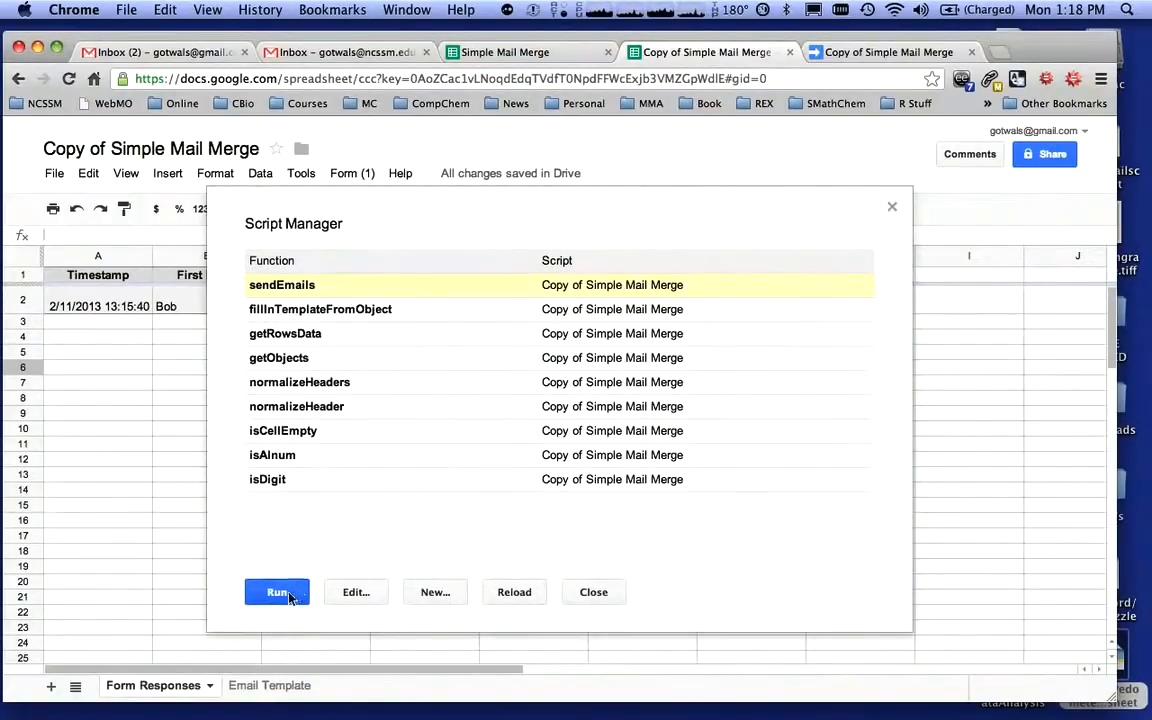
click(288, 594)
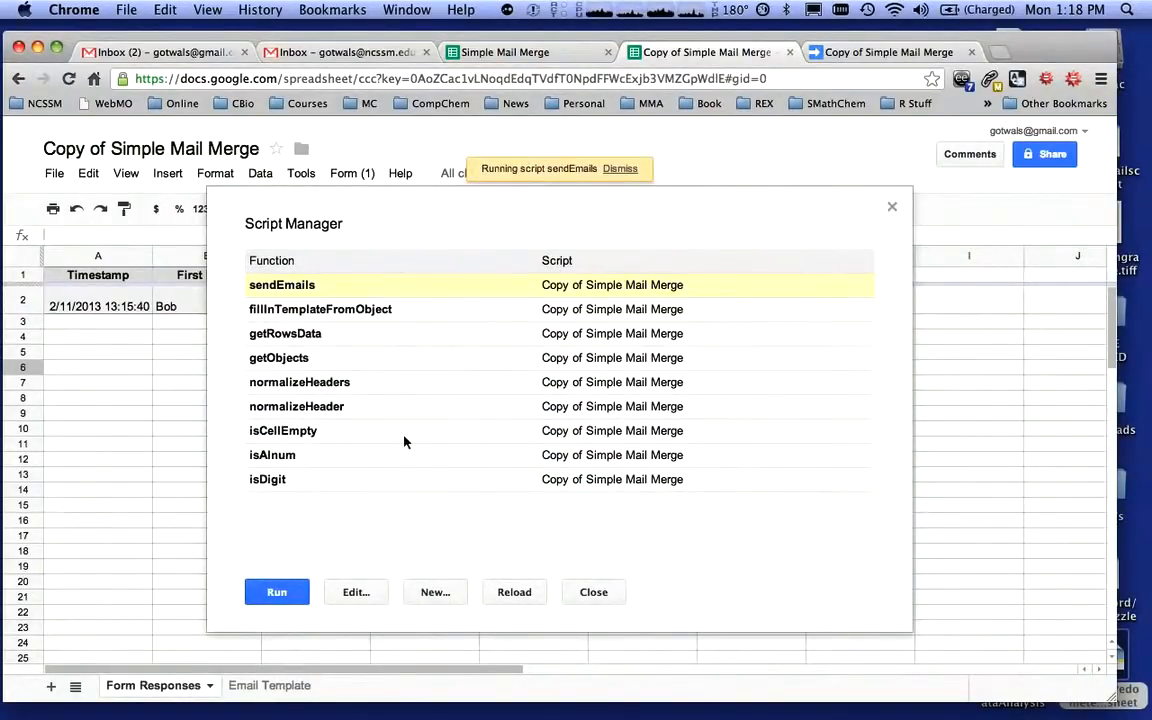
click(593, 592)
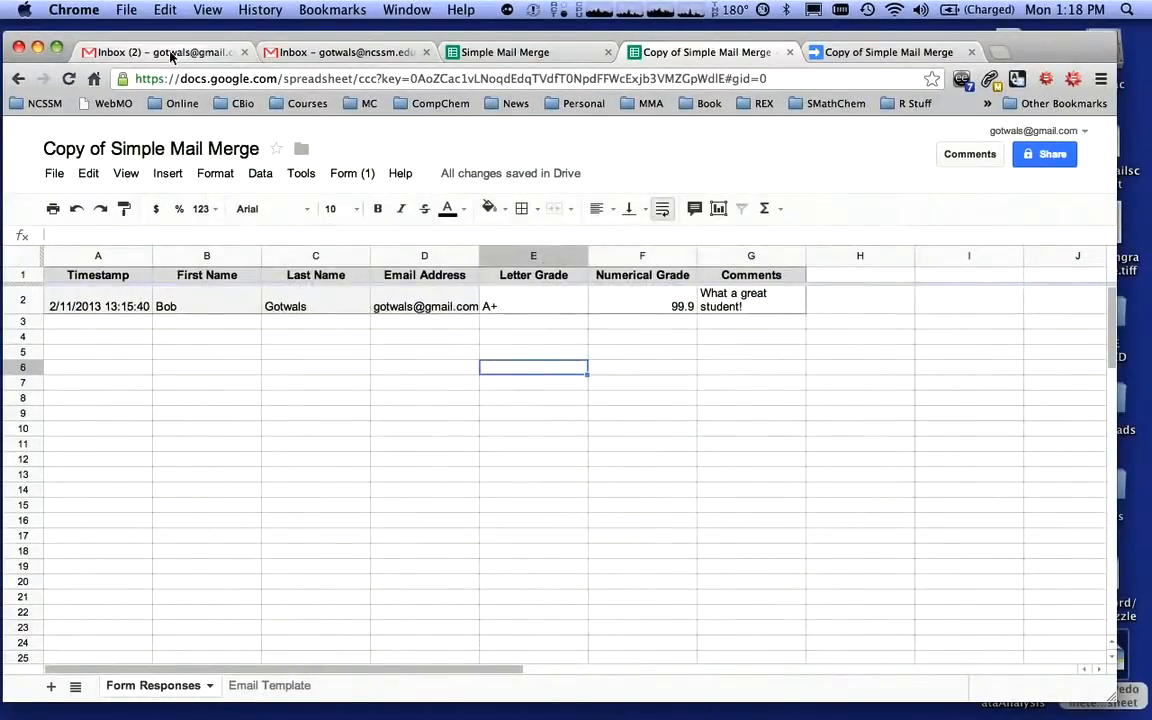
Open the received NCSSM Online Progress Report email in the Gmail inbox
click(172, 52)
click(537, 303)
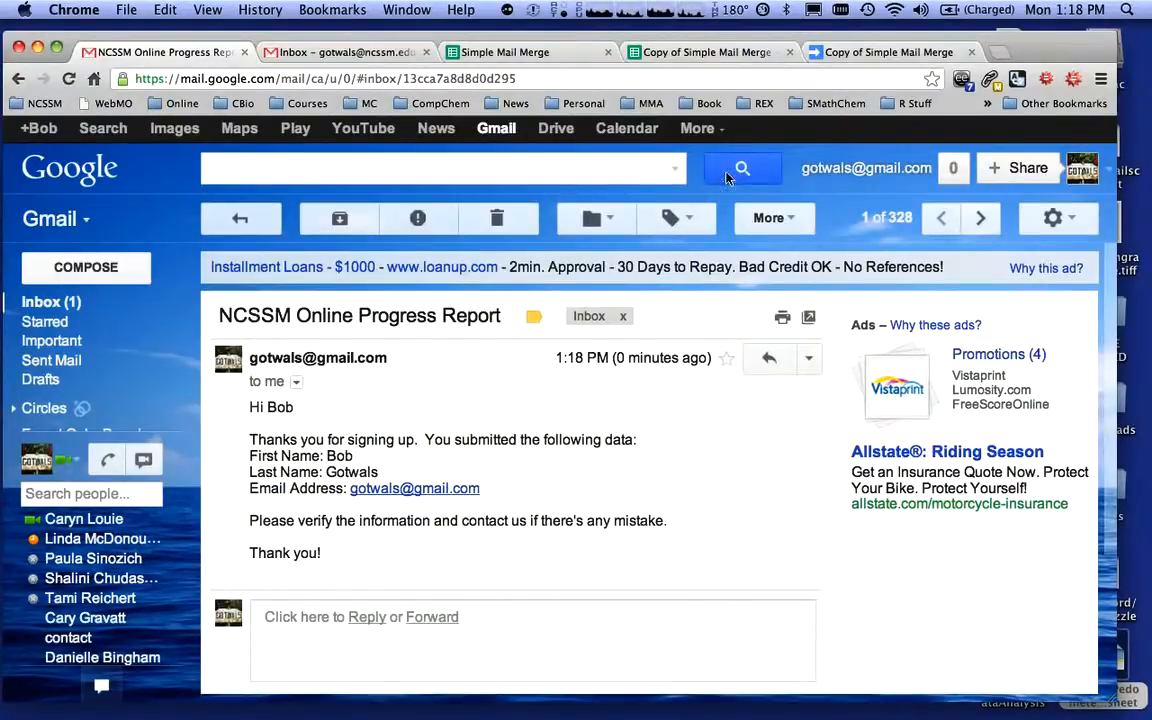
Rewrite the Email Template's first line as "This is the progress report for ${"First Name"} for NCSSM Online"
click(710, 53)
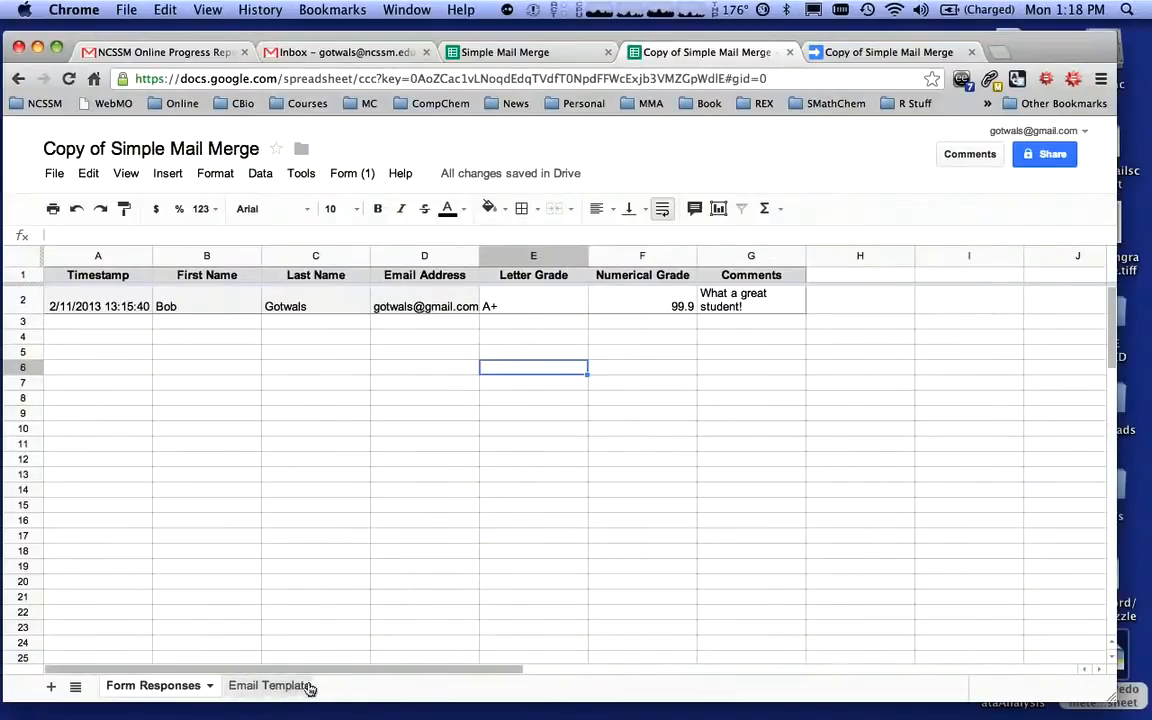
click(268, 686)
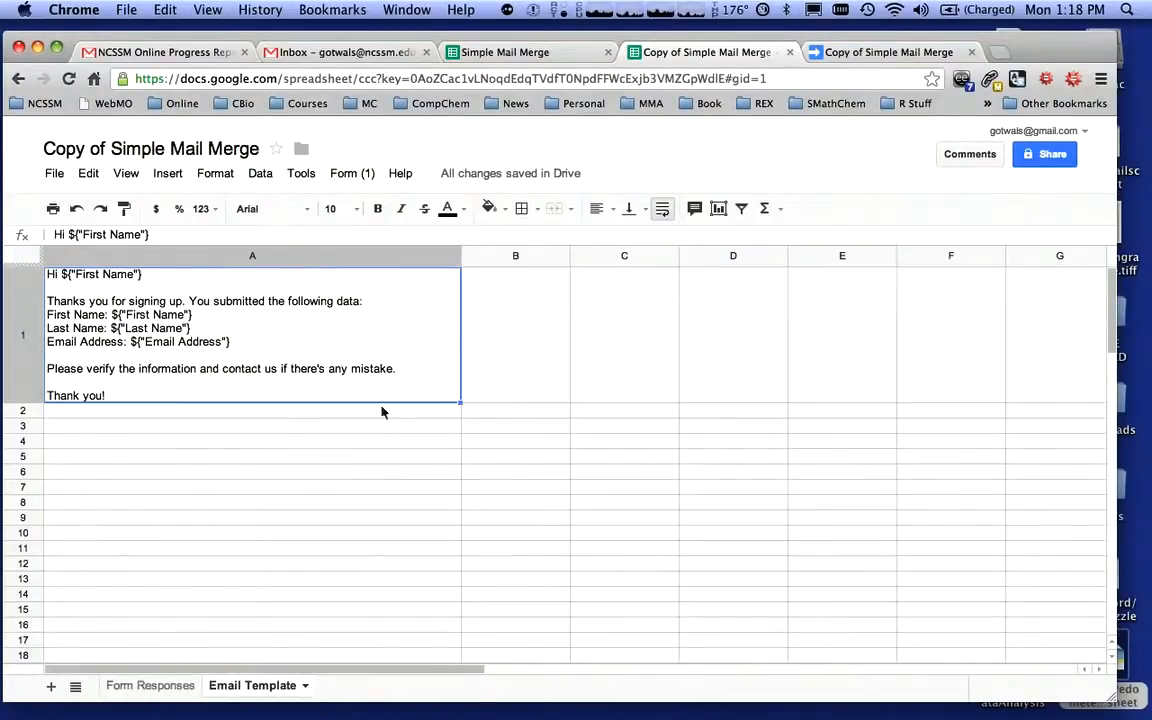
double_click(150, 281)
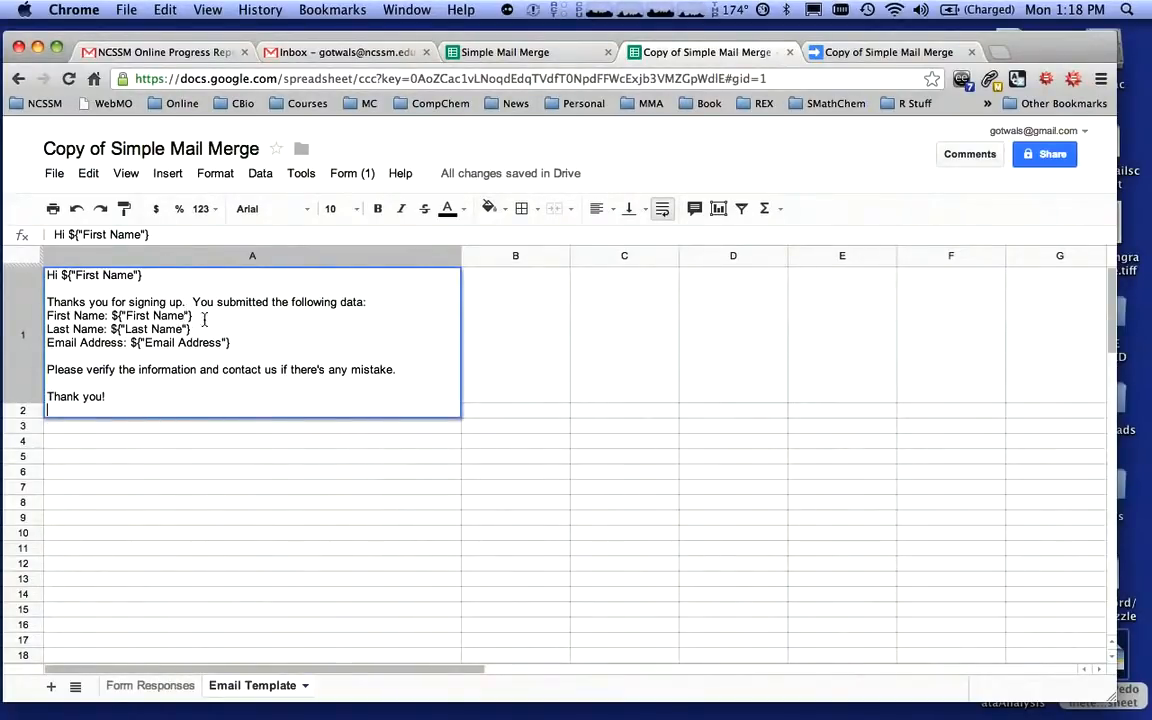
drag(142, 277, 31, 271)
text(Thisi s t)
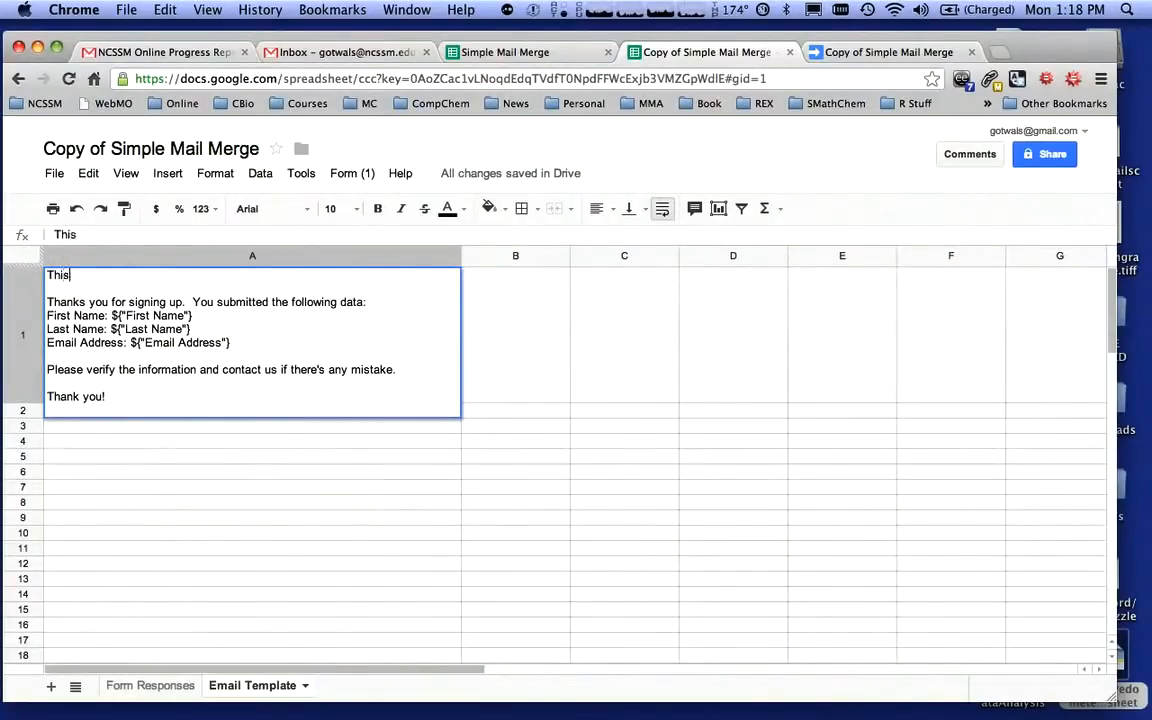
key(BackSpace)
key(BackSpace)
key(BackSpace)
key(BackSpace)
key(BackSpace)
key(BackSpace)
text(s if t)
key(BackSpace)
text(s the progre)
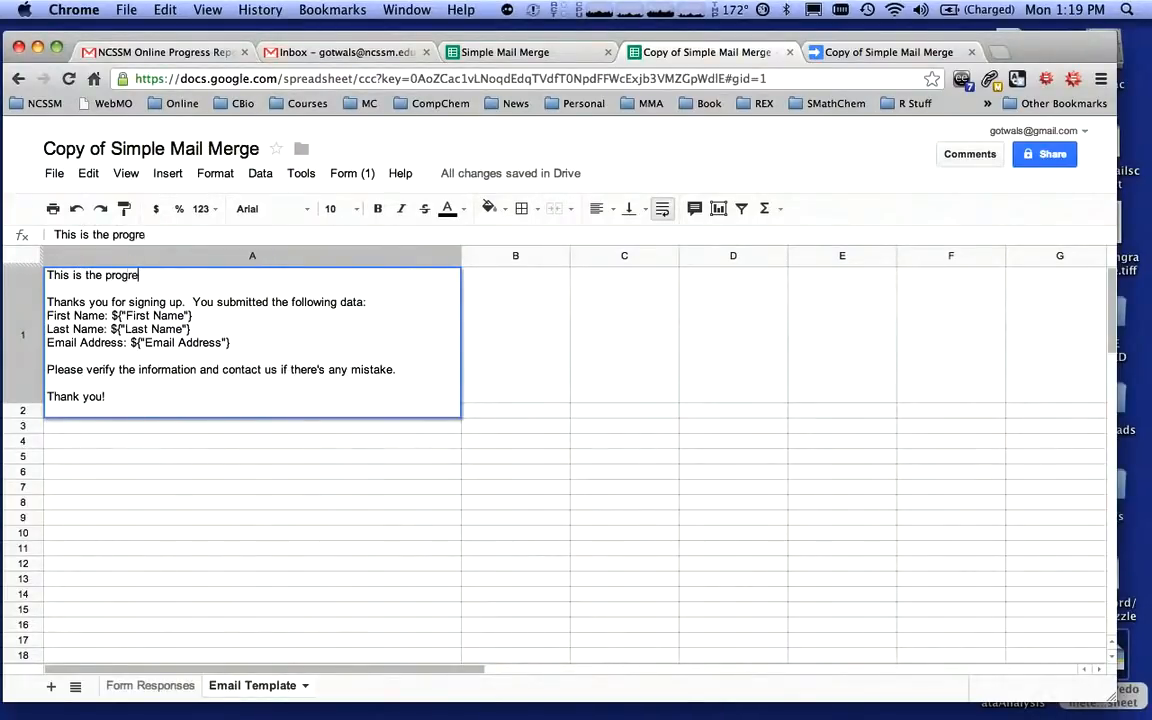
text(ss report for)
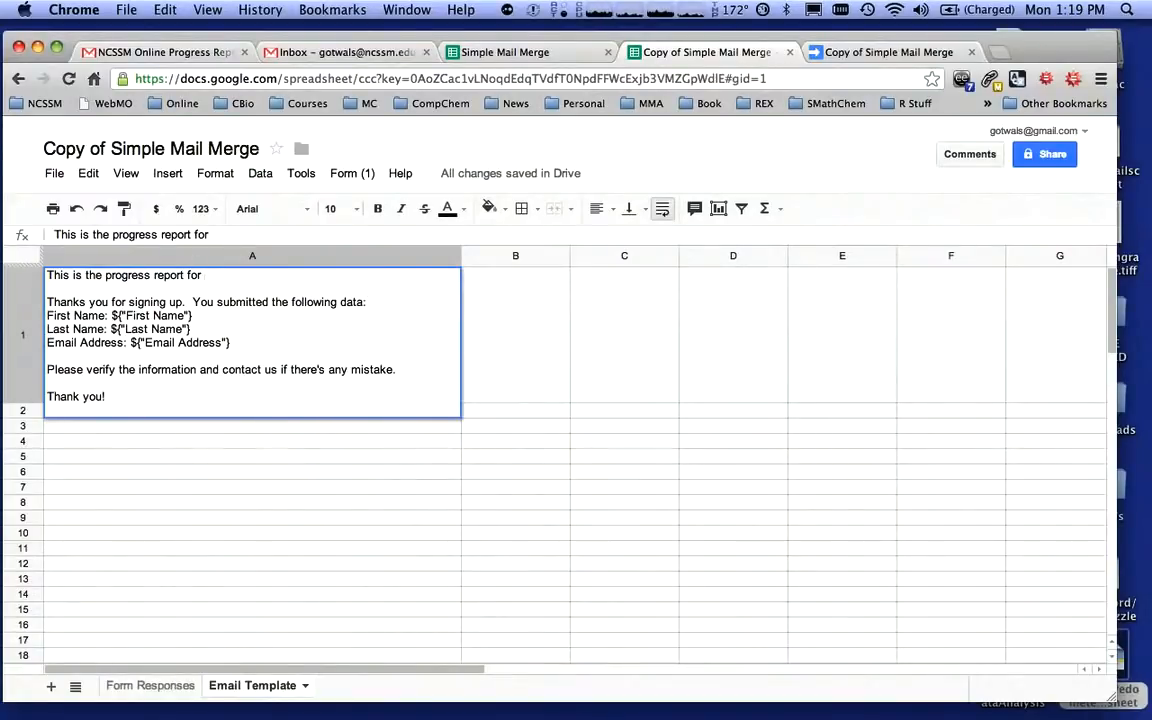
text( ${"First Name)
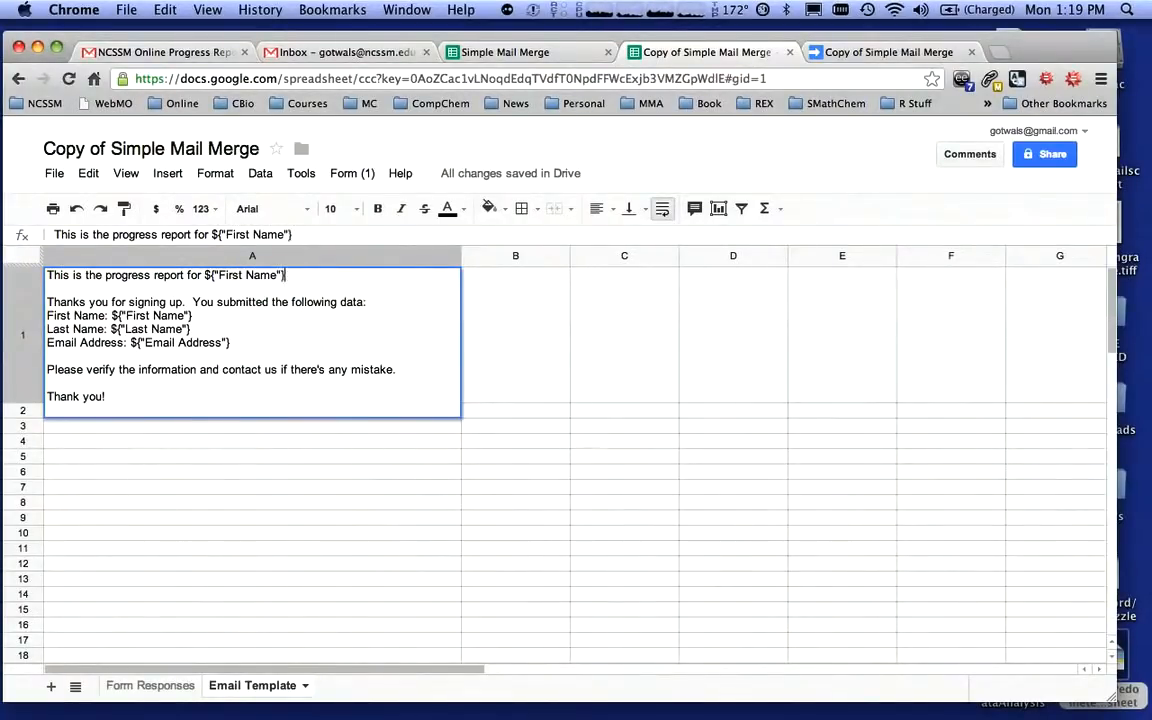
text("} for NCSSM Online)
Add a template line "Letter Grade: ${"Letter grade"}" below the Email Address line
click(243, 343)
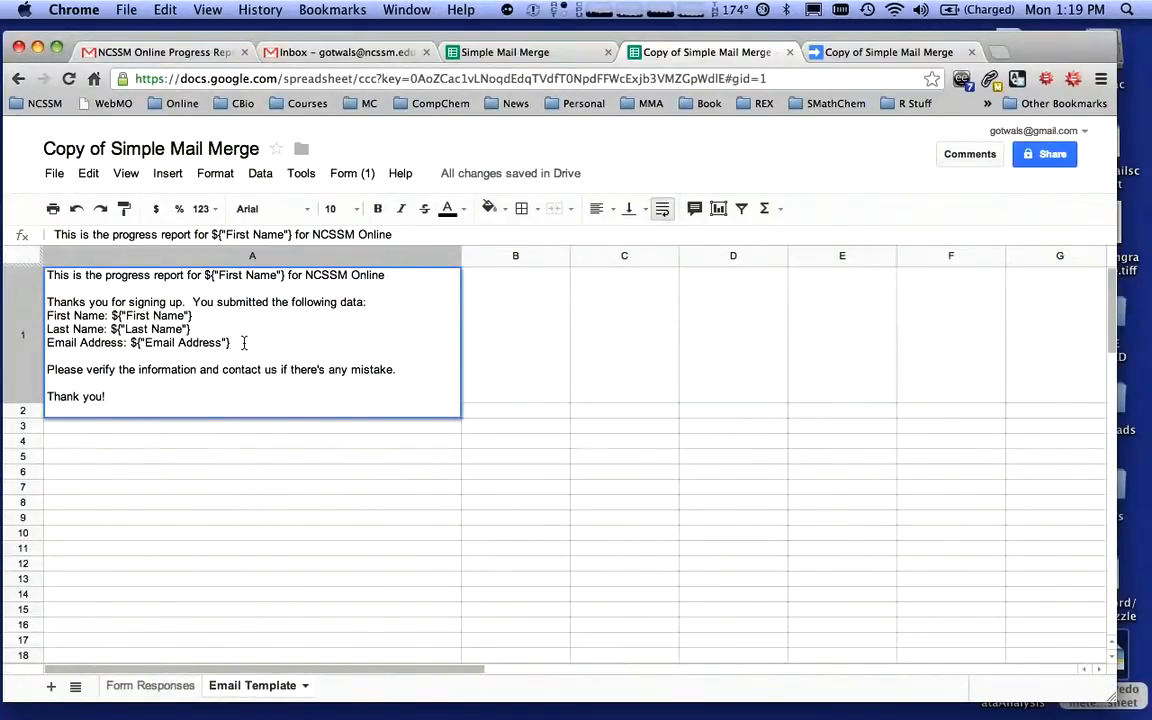
drag(362, 302, 50, 302)
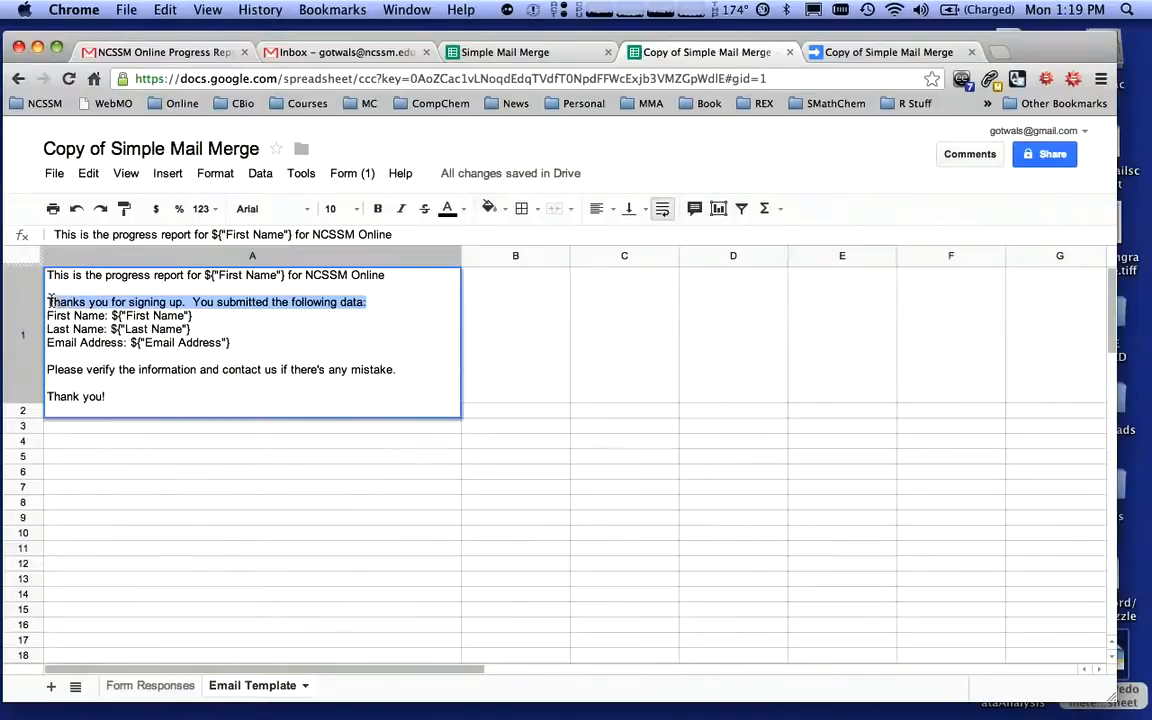
click(248, 345)
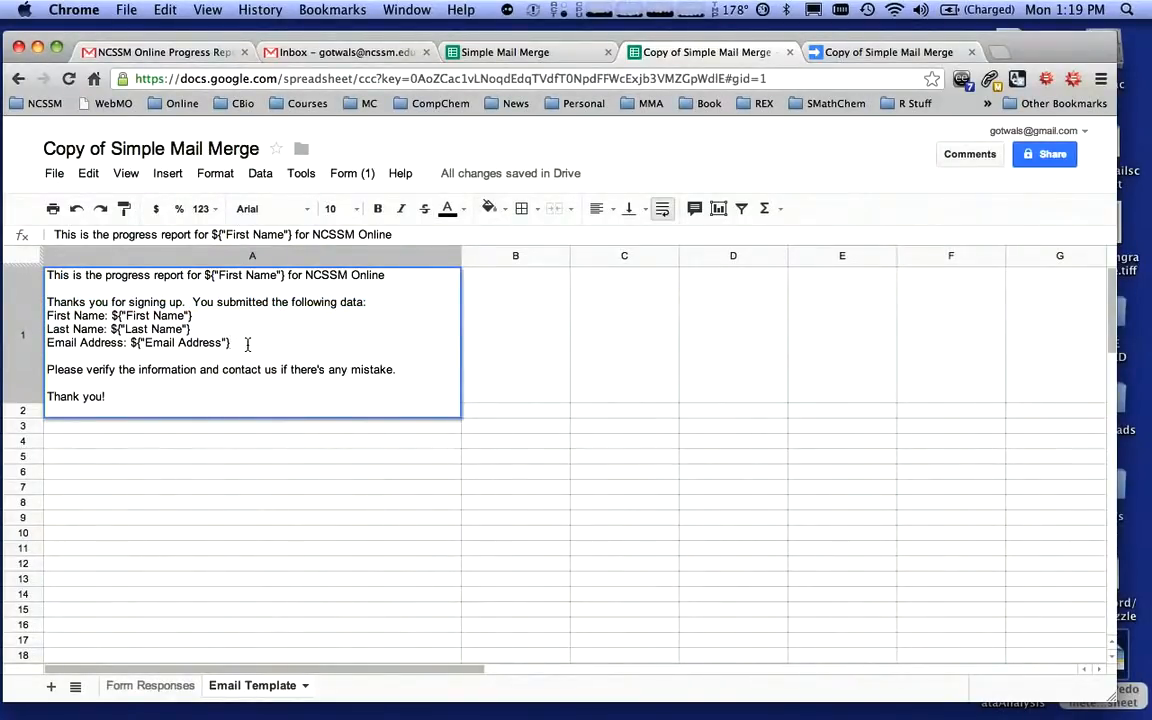
key(alt+Return)
text(Lette)
key(BackSpace)
text(tter Grade)
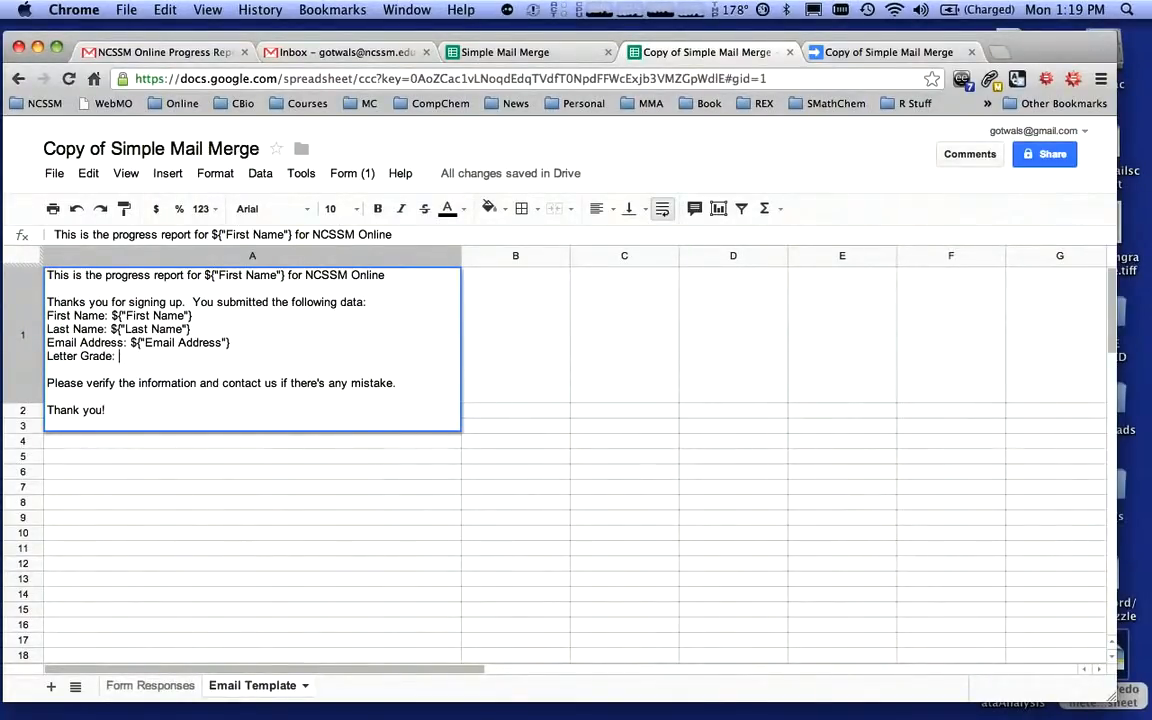
text(: ${"Letter grade)
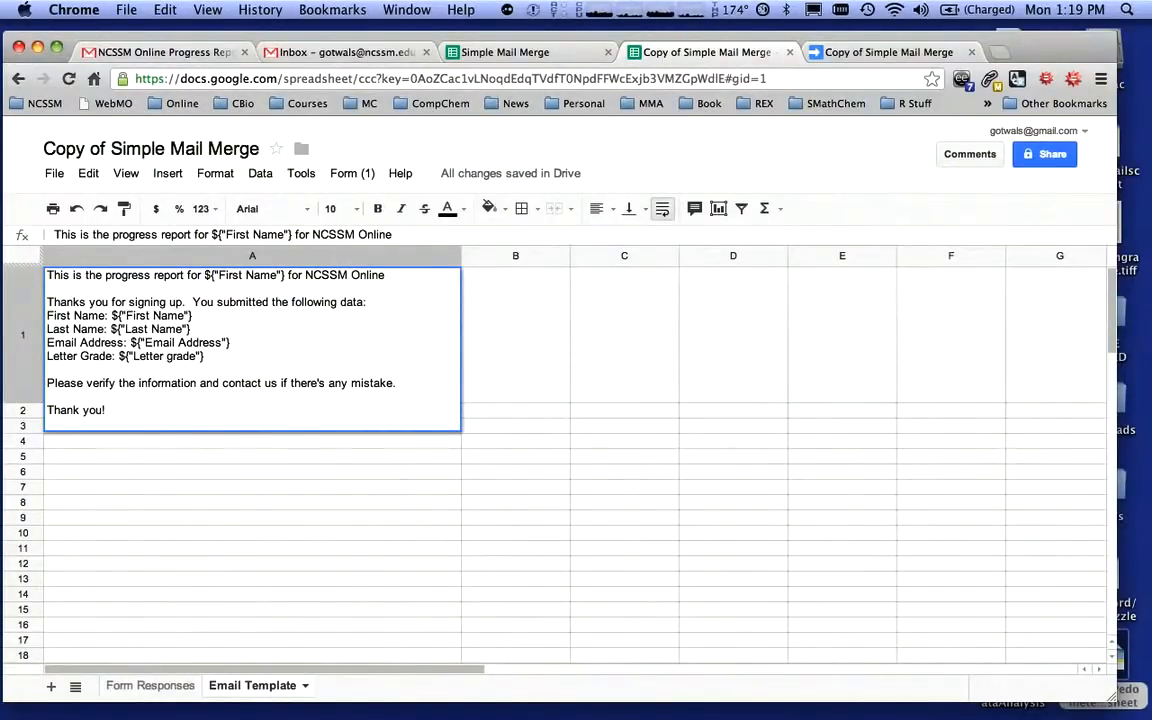
Add a template line "Numerical Grade: ${"Numerical grade"}" followed by a blank line
key(alt+Return)
text(Numerical Grade)
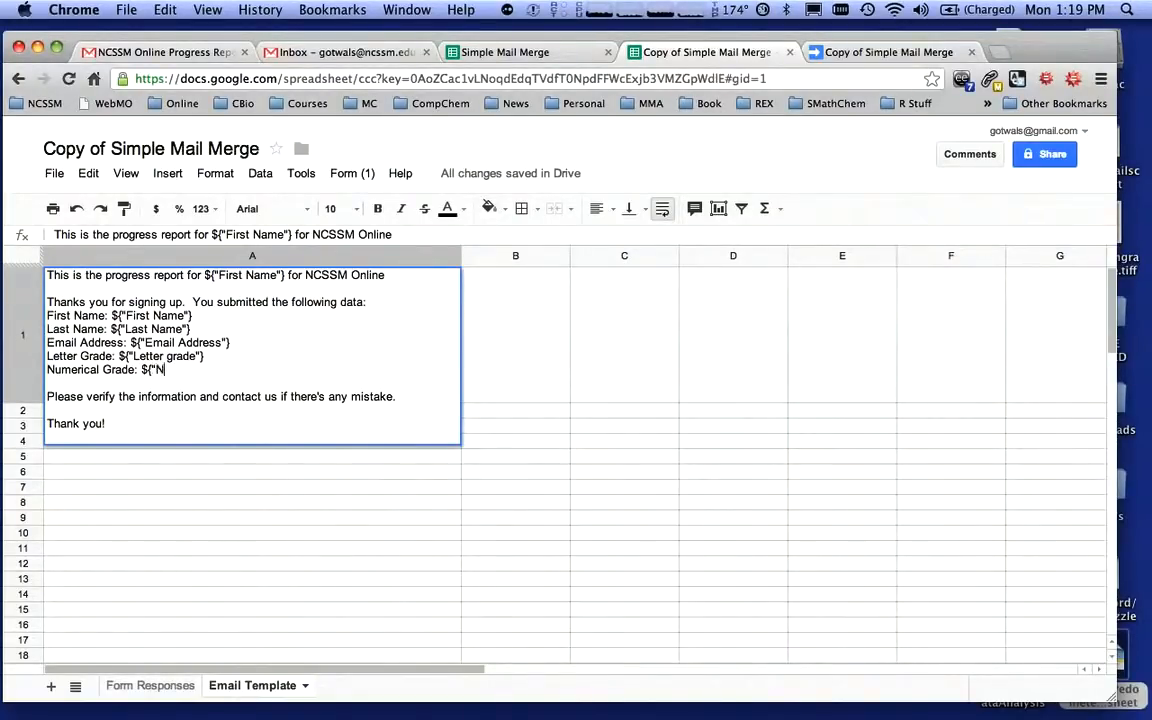
text(${"Numerical grade)
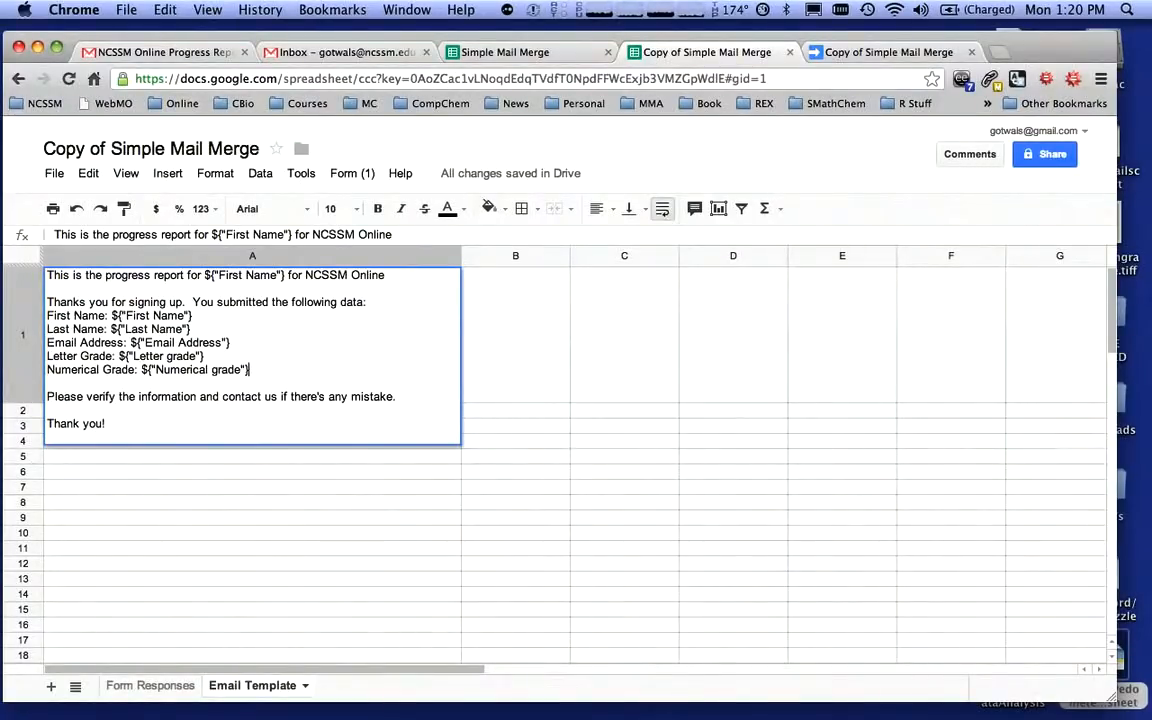
key(alt+Return)
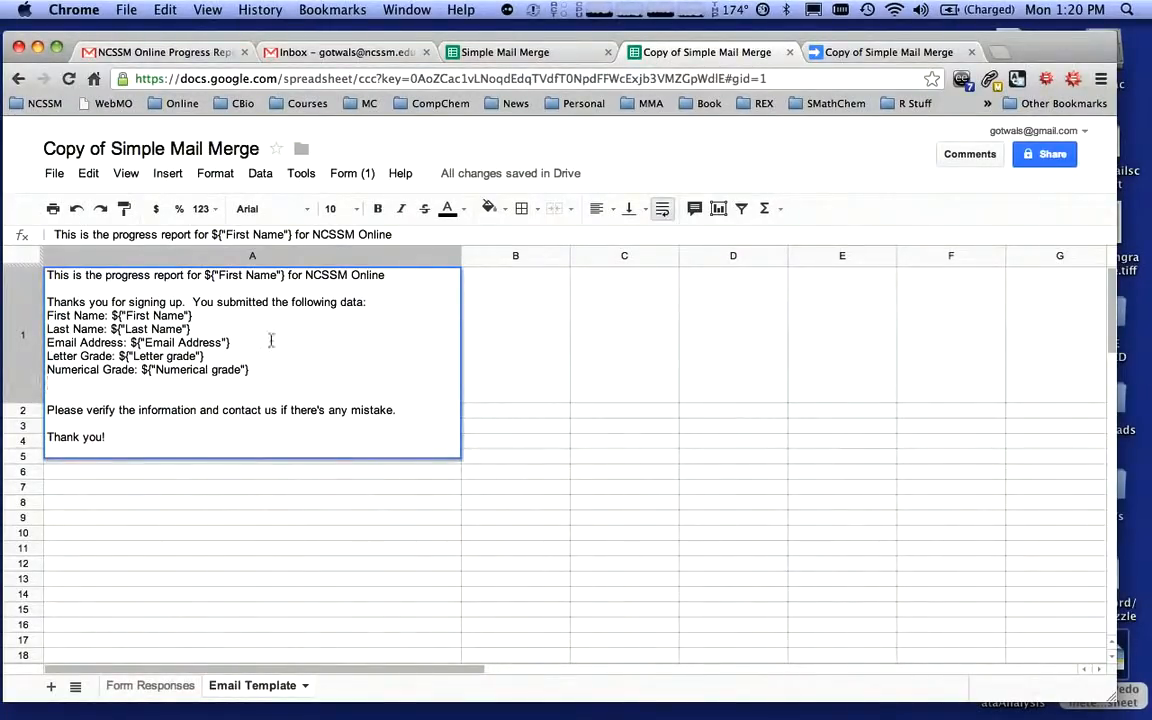
Check the Numerical Grade column header in Form Responses and correct the template placeholder to ${"Numerical Grade"}
click(152, 686)
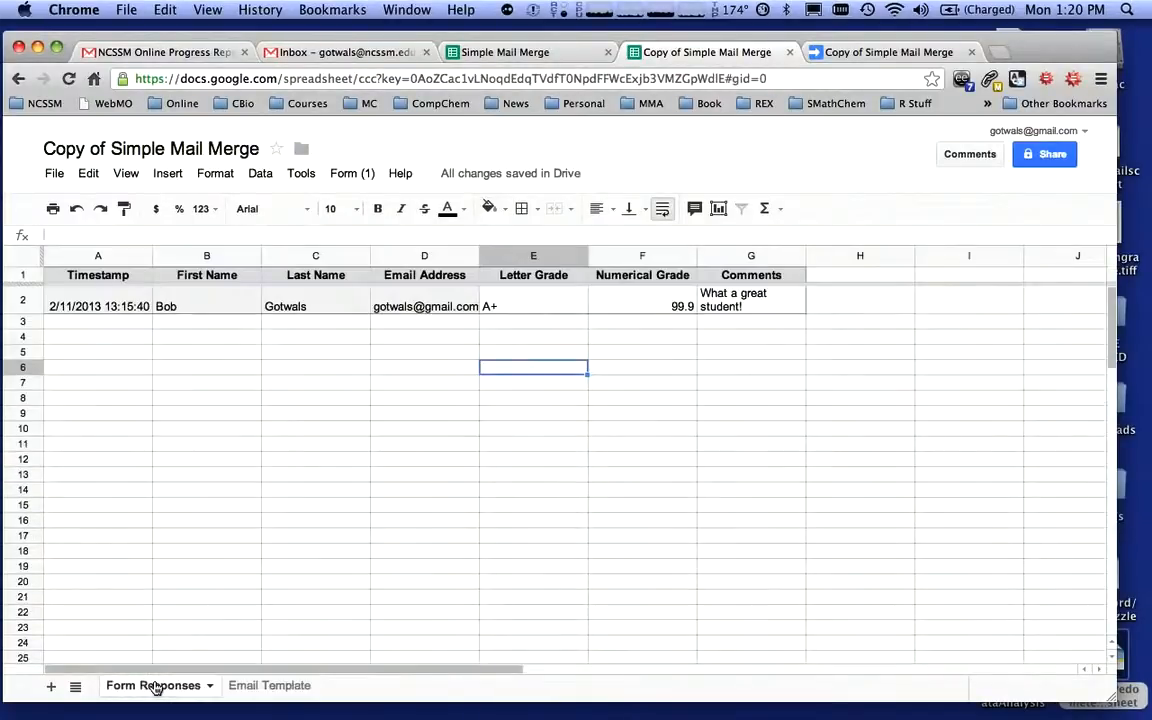
click(657, 281)
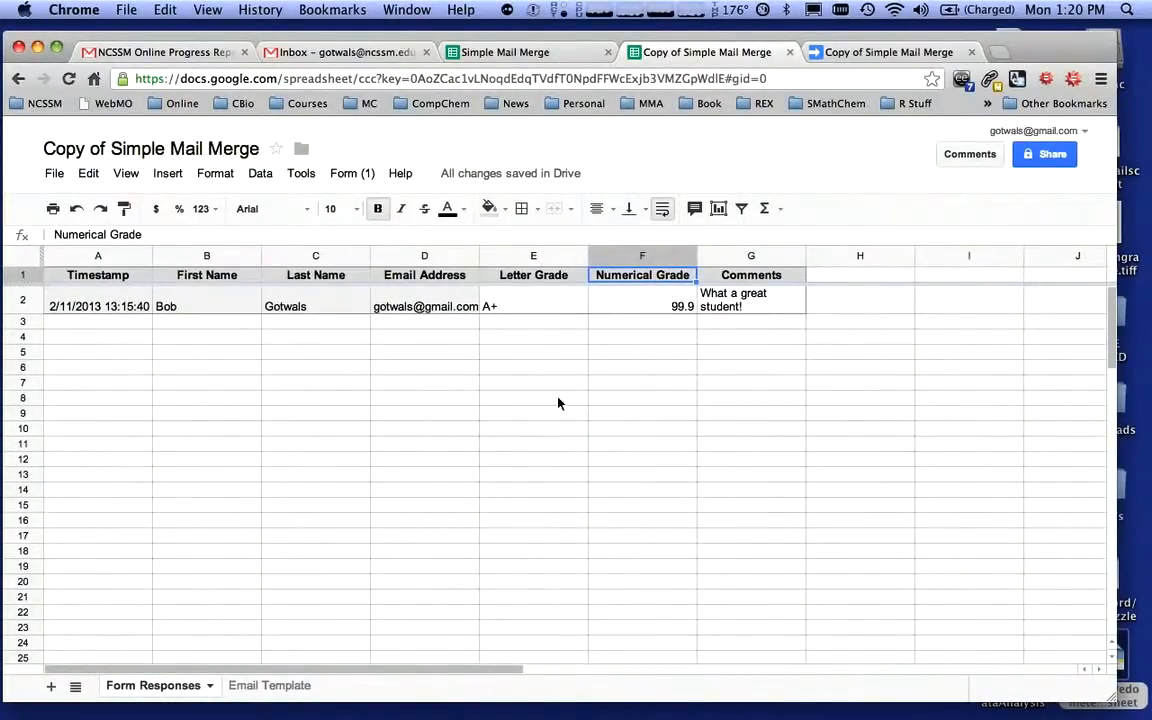
click(278, 687)
double_click(242, 372)
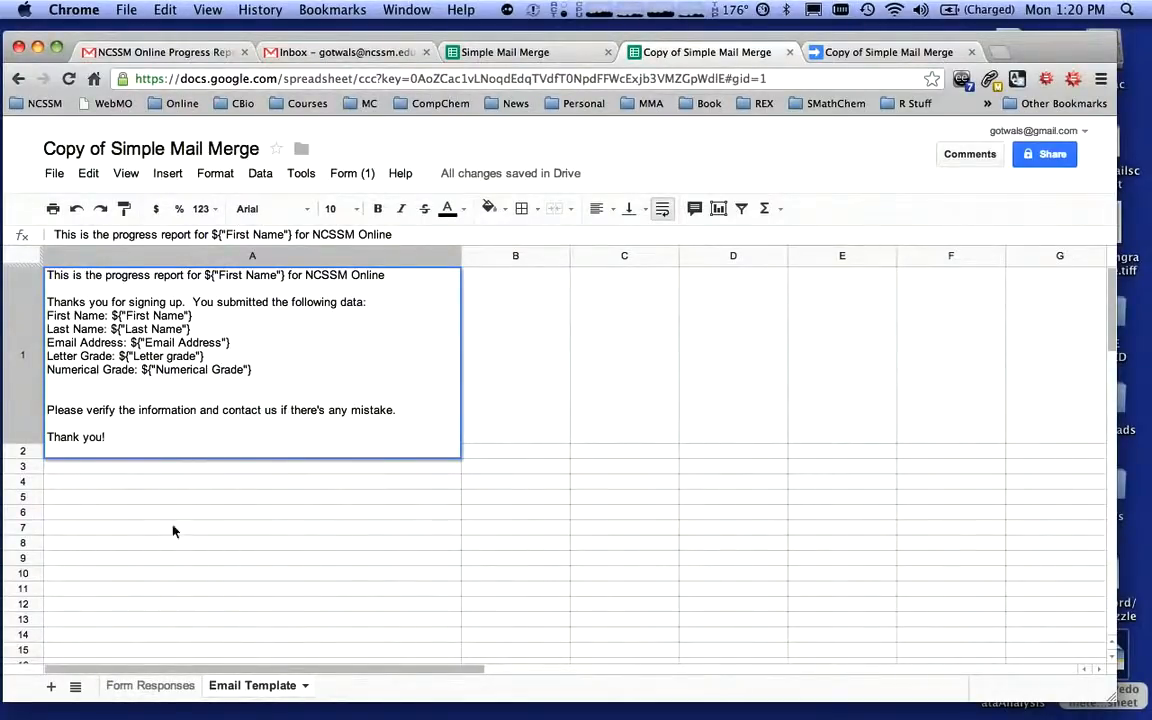
Add a template line "Comments: ${"Comments"}" below the Numerical Grade line
click(148, 686)
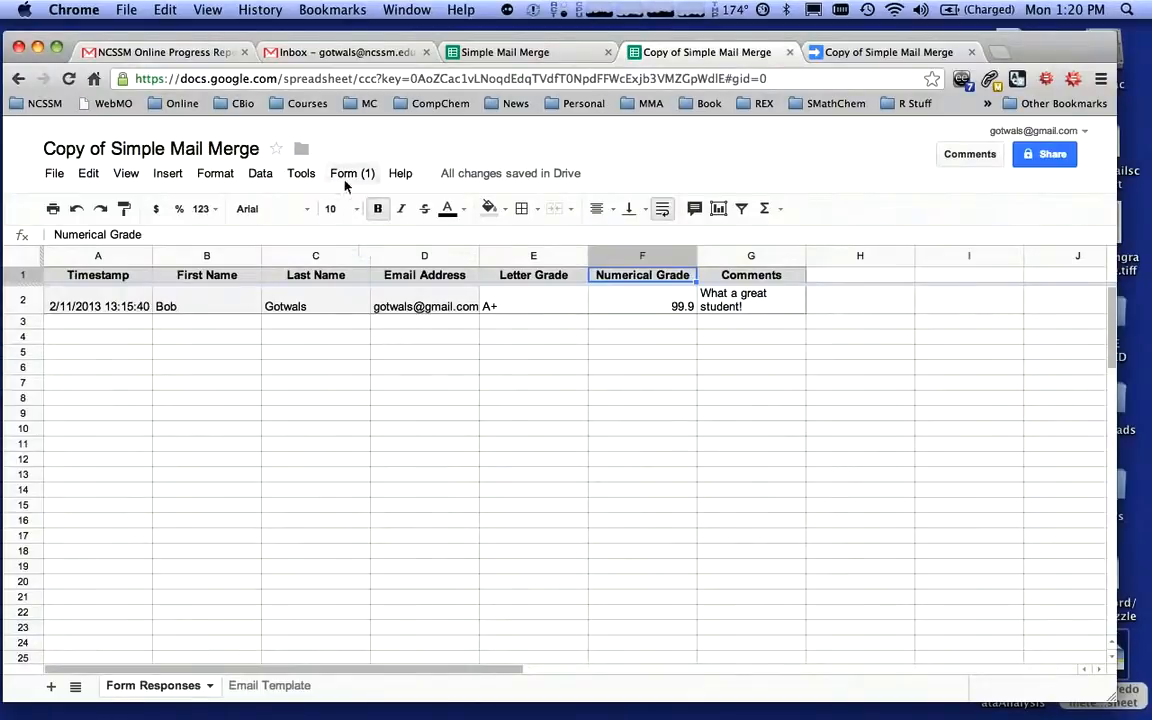
click(300, 686)
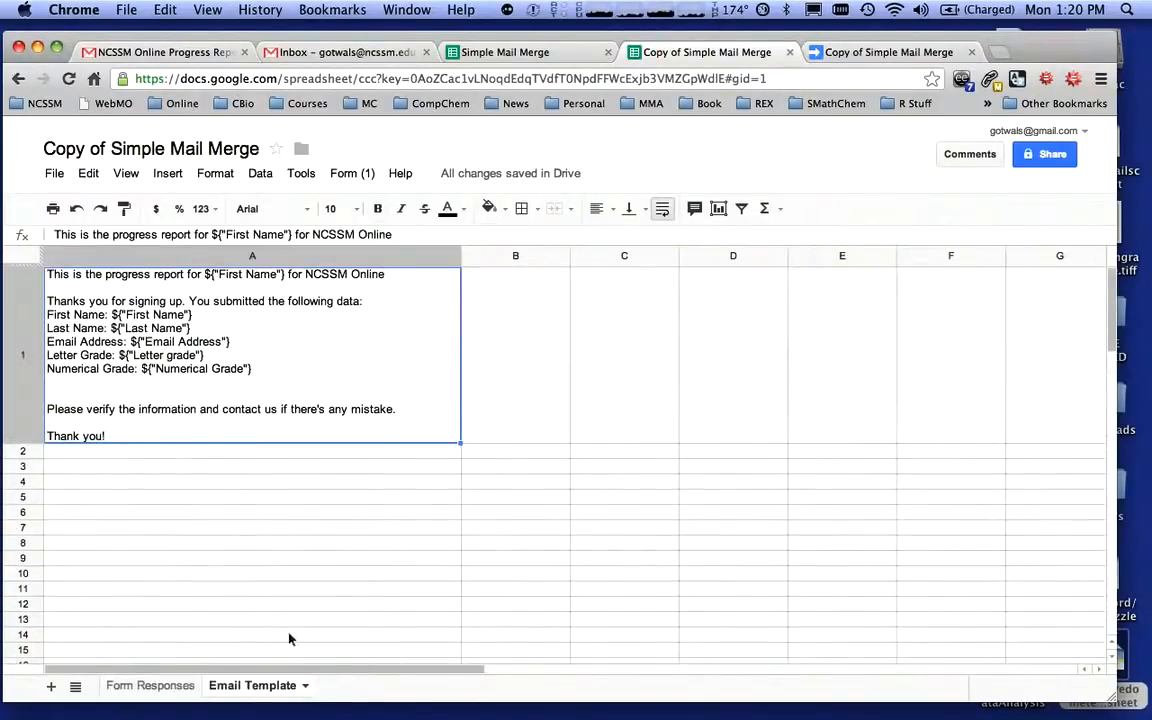
double_click(262, 371)
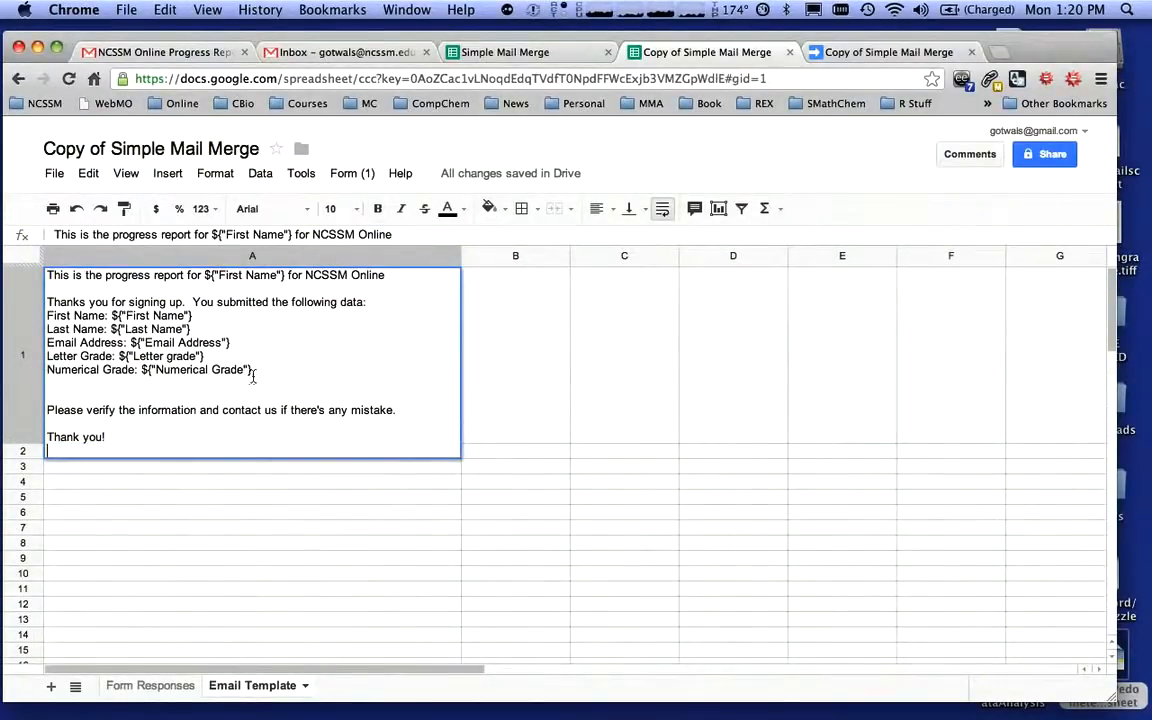
key(alt+Return)
text(Comments)
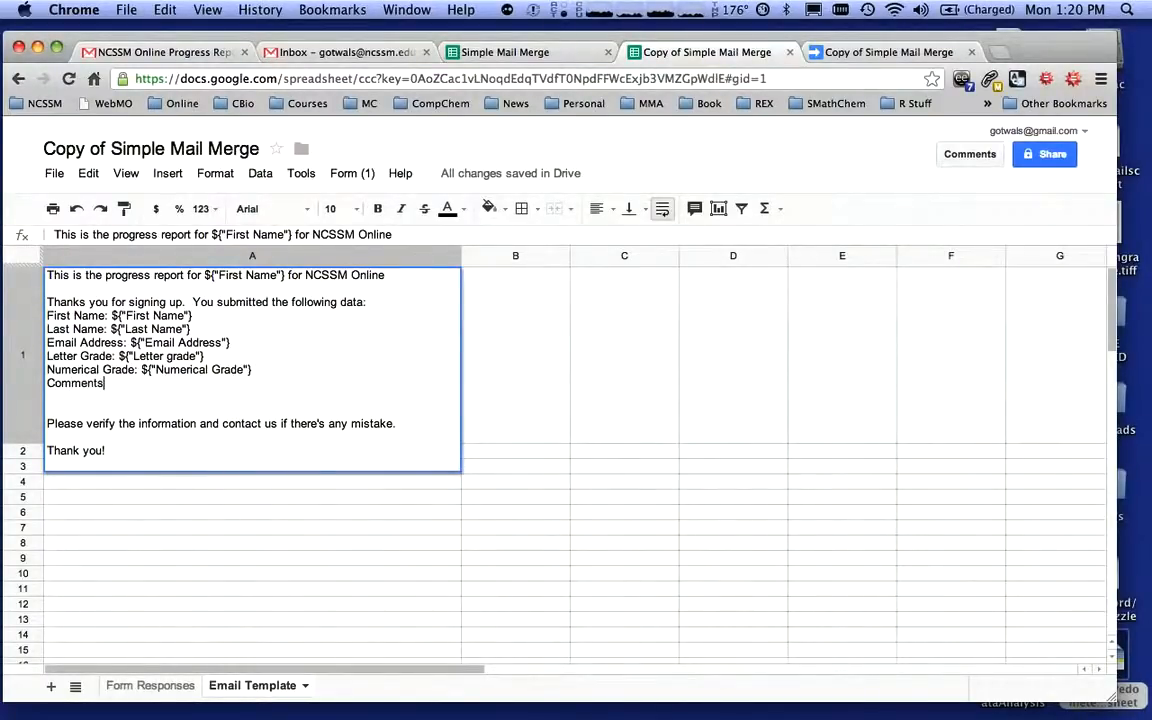
text(: ${"Comments)
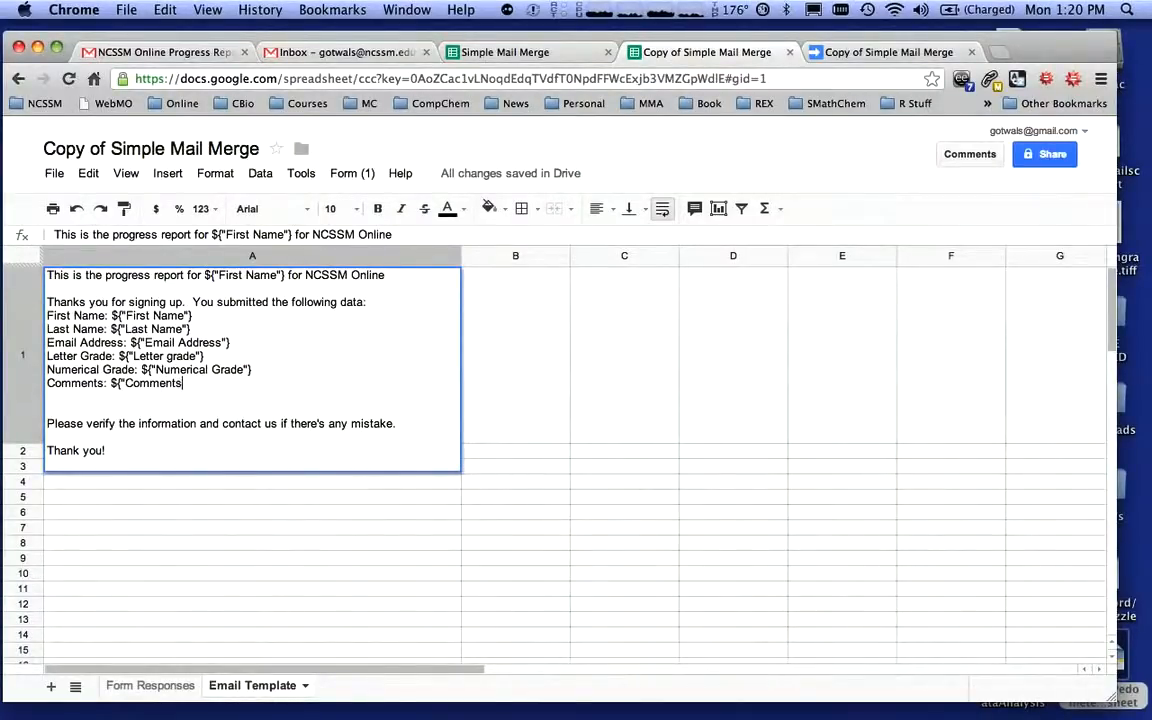
text(")
Run the sendEmails function from the Script Manager on the Form Responses sheet and close it
click(155, 686)
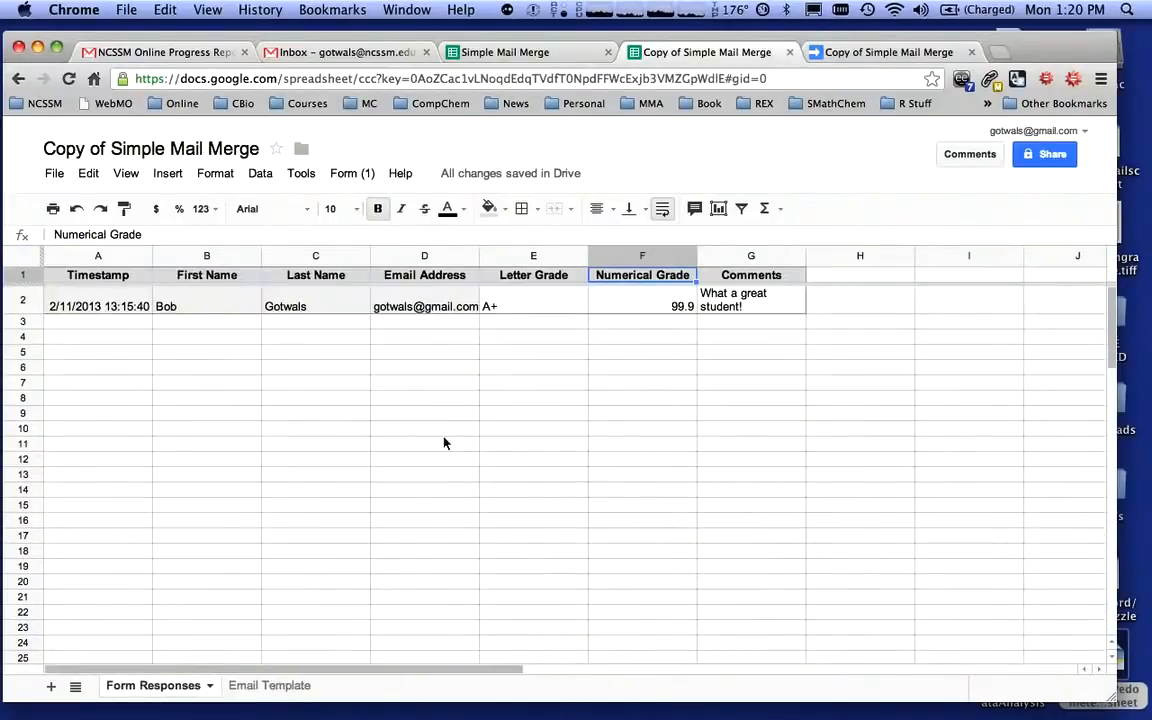
click(300, 173)
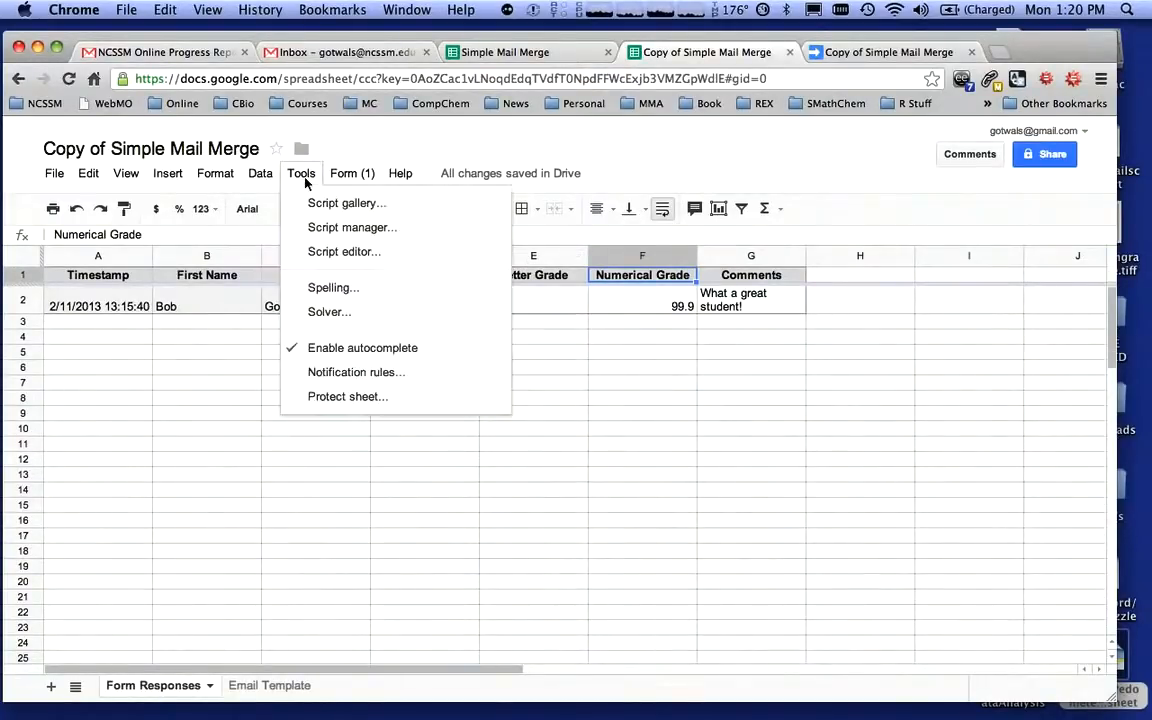
click(331, 232)
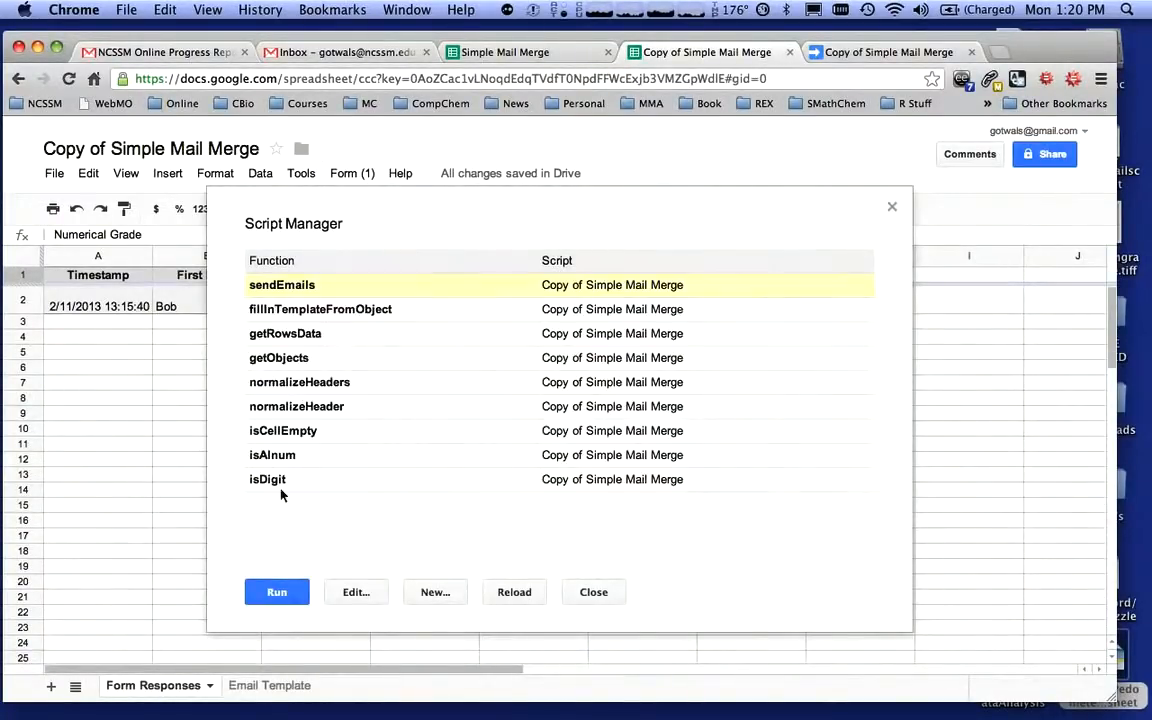
click(276, 596)
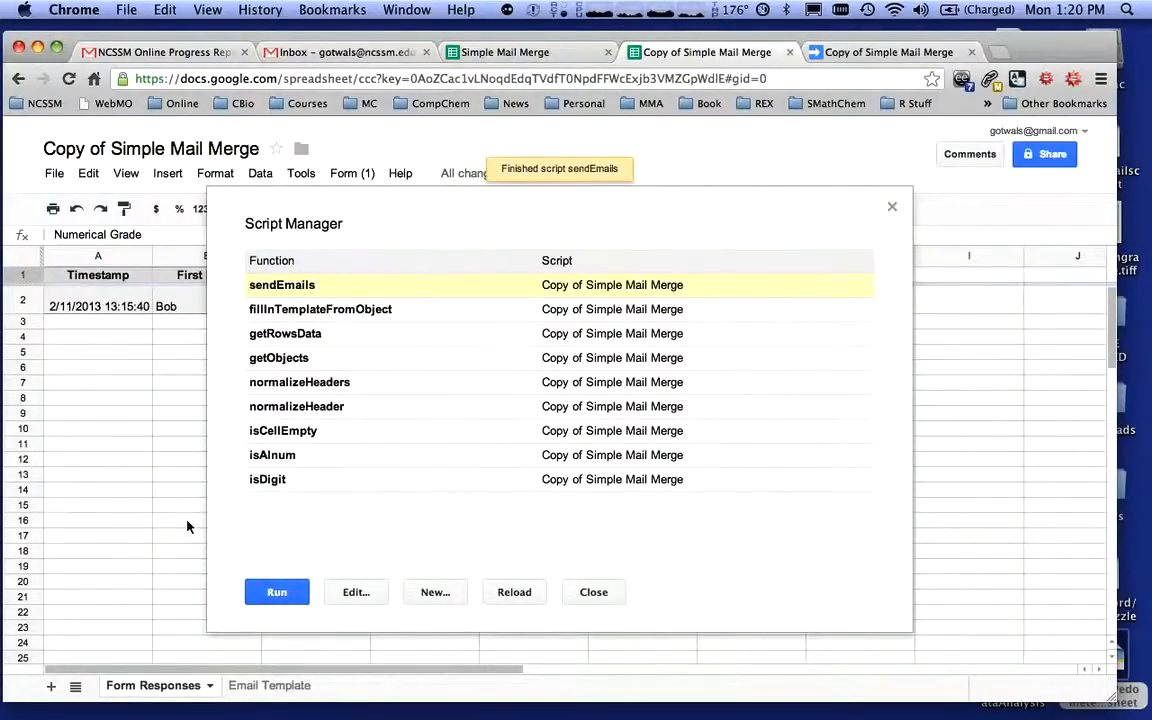
click(593, 591)
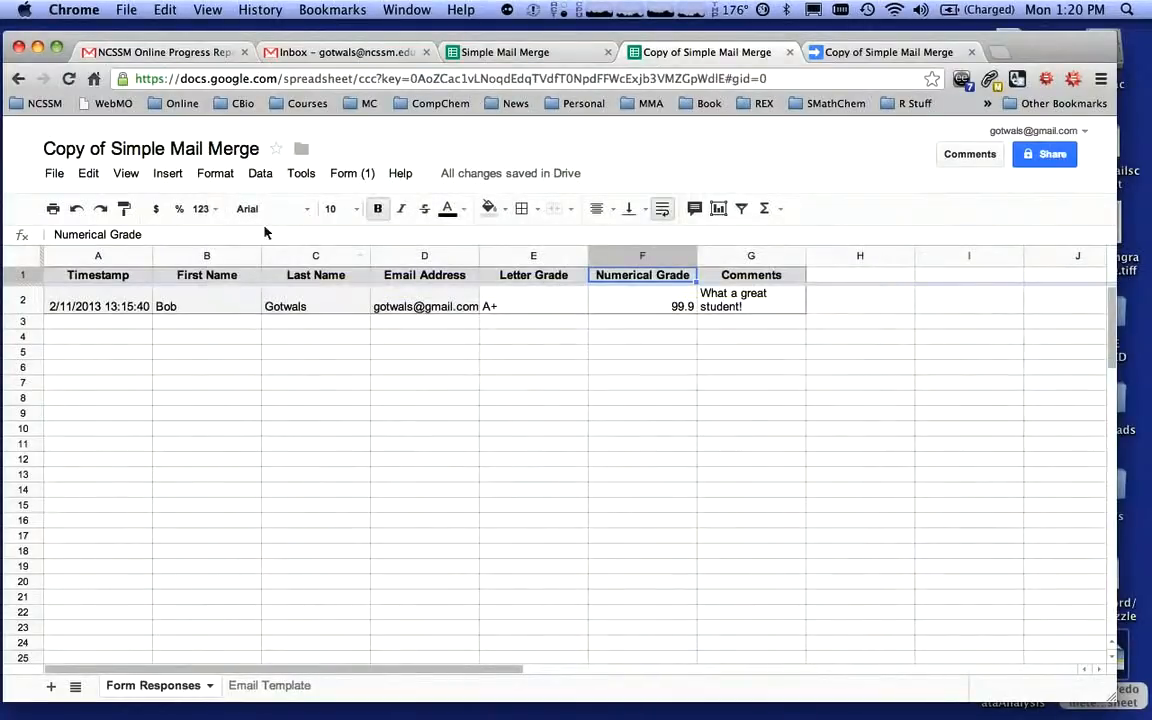
Open the newest NCSSM Online Progress Report email in the Gmail inbox
click(116, 51)
click(55, 303)
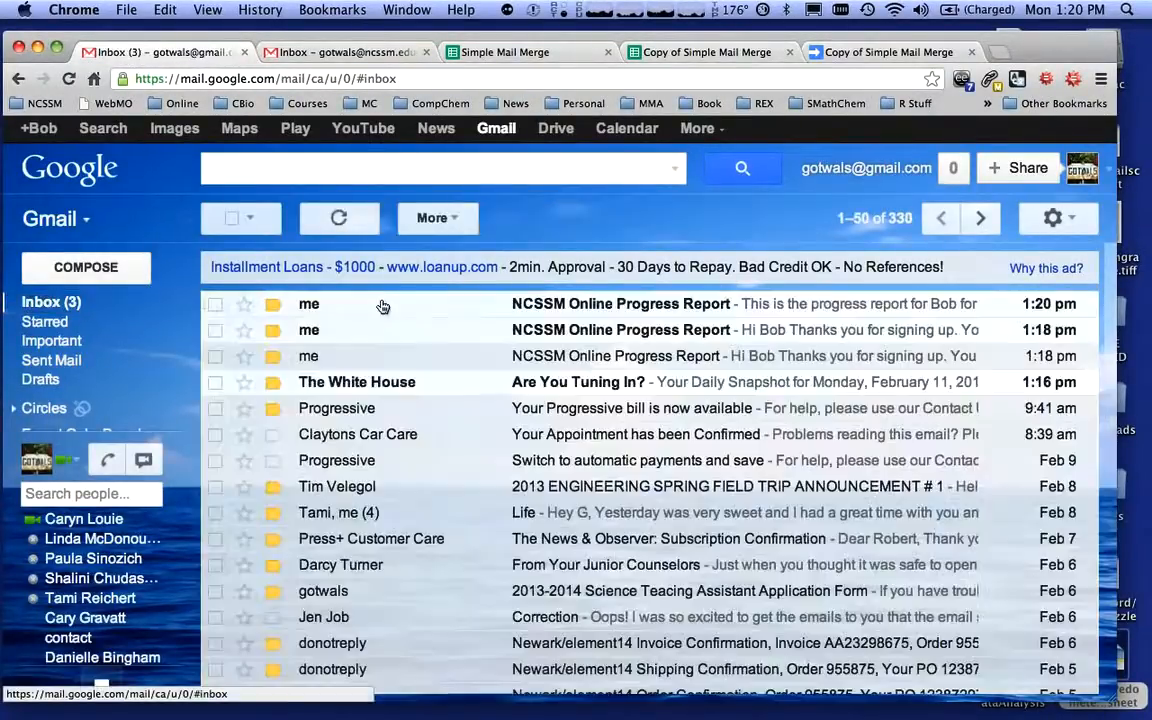
click(585, 304)
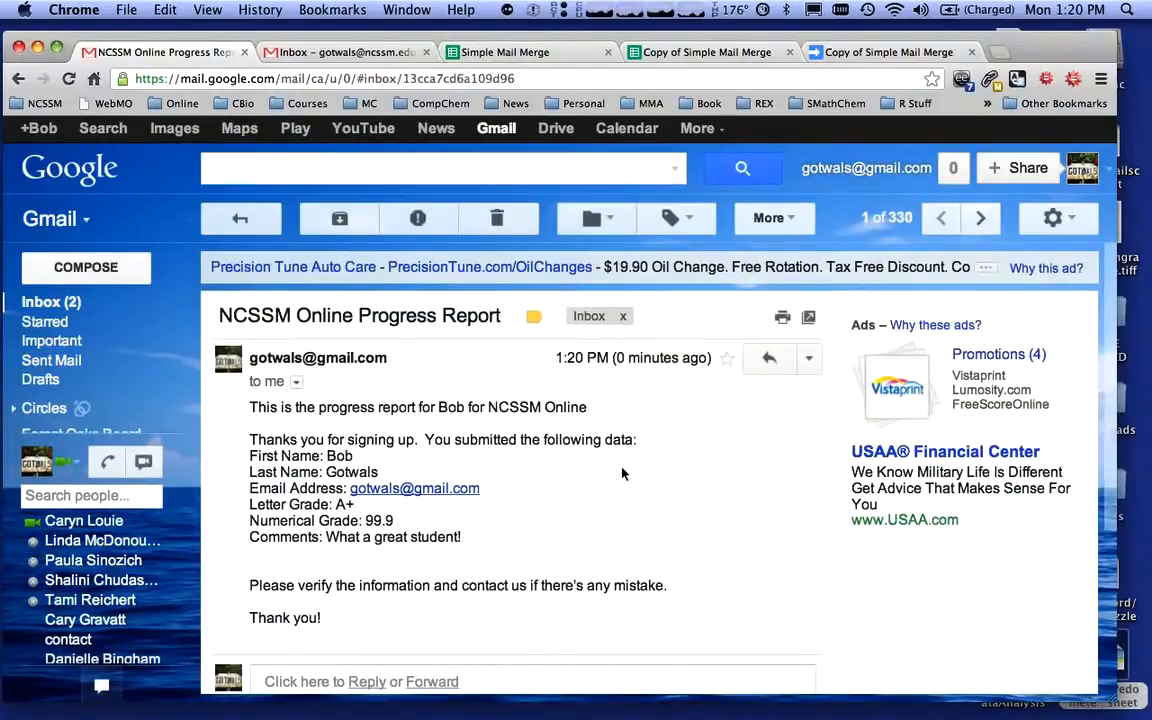